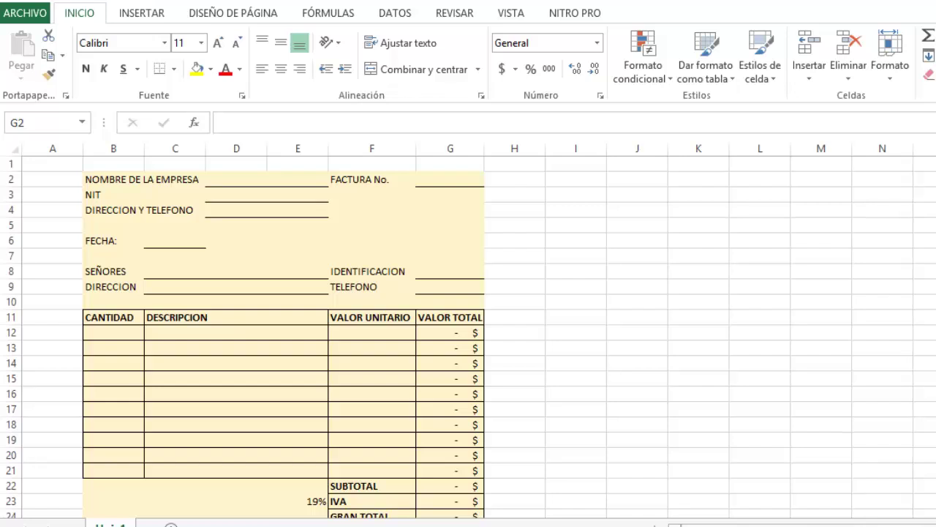
# Enter the company name amd sas and its NIT number in the invoice header.
pyautogui.click(222, 179)
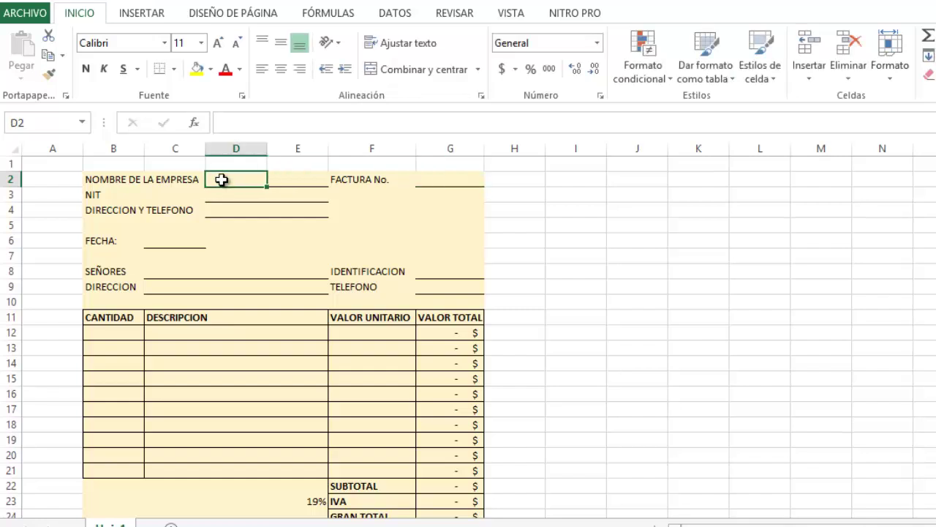
pyautogui.write('amd')
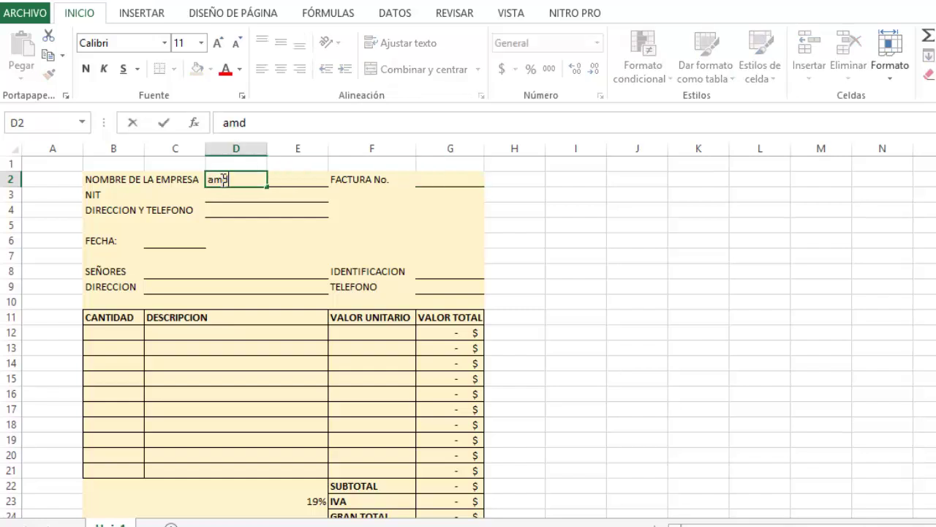
pyautogui.write(' sas')
pyautogui.click(212, 199)
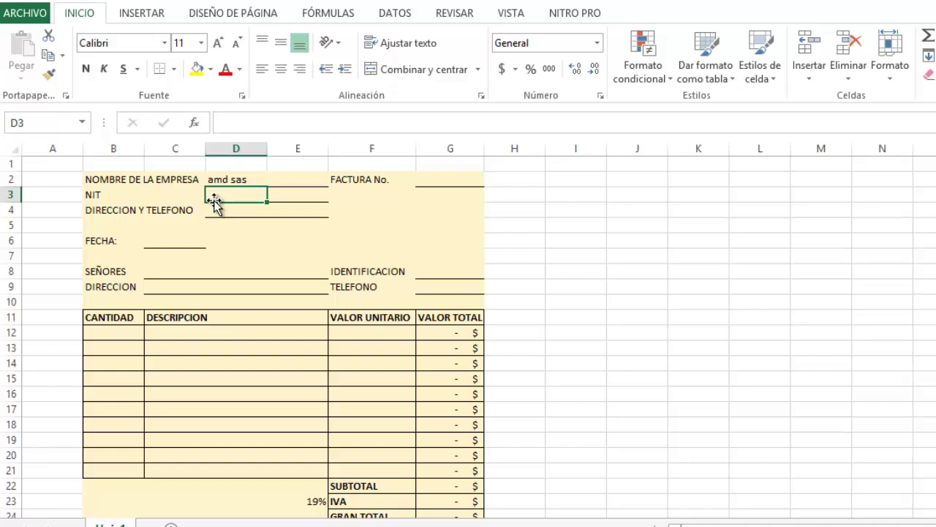
pyautogui.doubleClick(215, 198)
pyautogui.write('123')
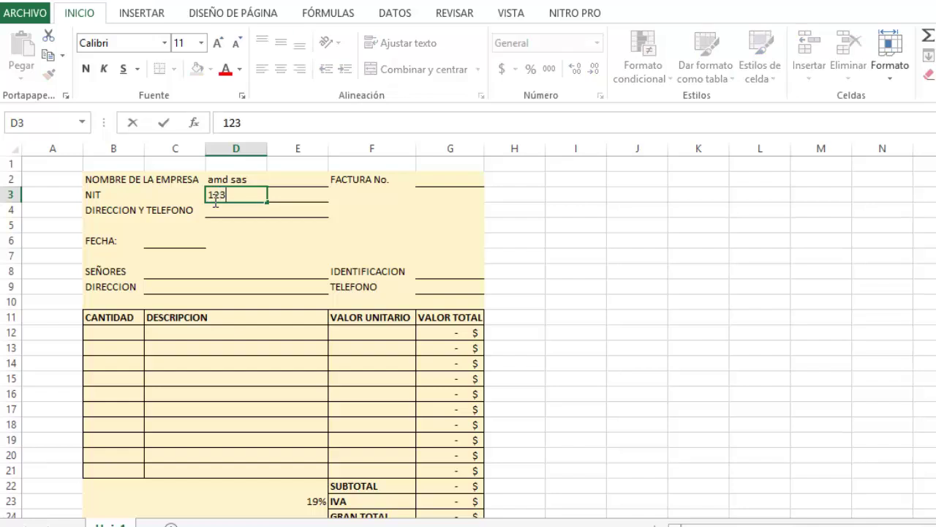
# Set invoice number 0001 and enter placeholder text for the company address.
pyautogui.click(430, 183)
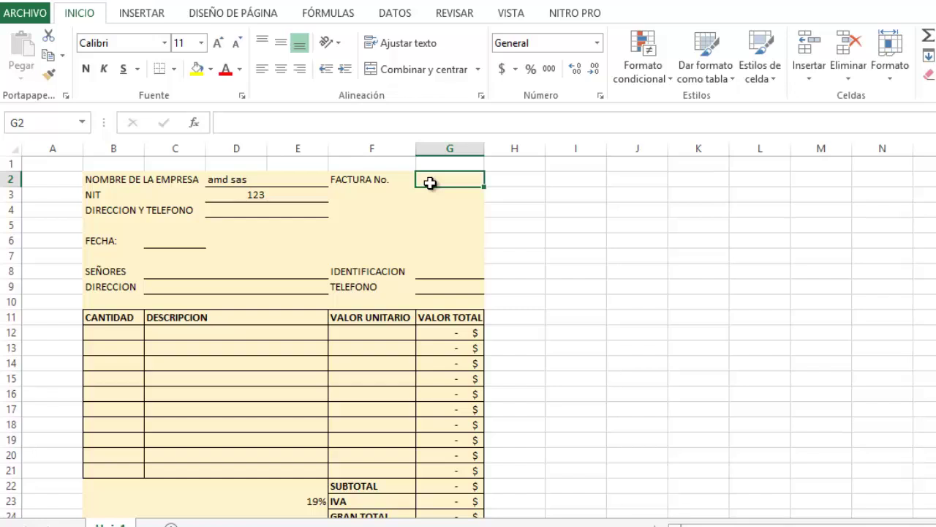
pyautogui.write('0001')
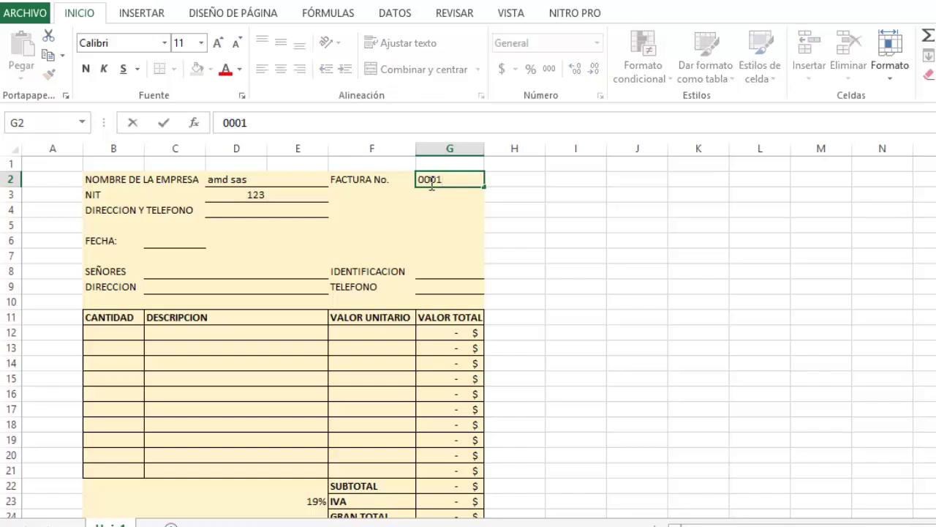
pyautogui.press('Return')
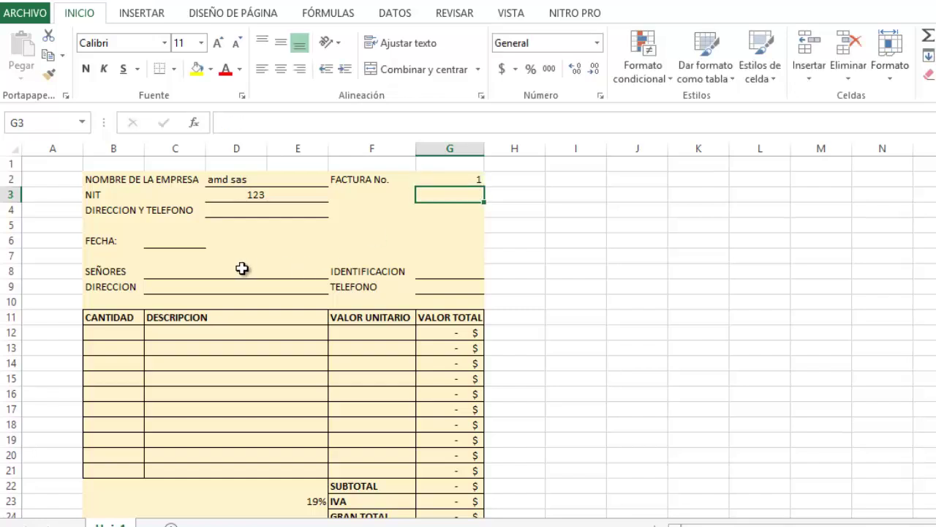
pyautogui.click(244, 210)
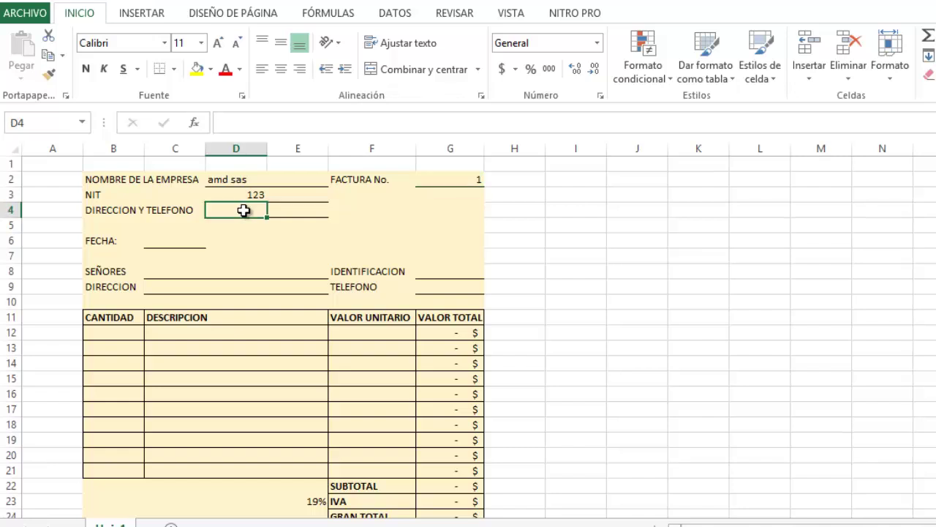
pyautogui.write('jdsajljñafñljd')
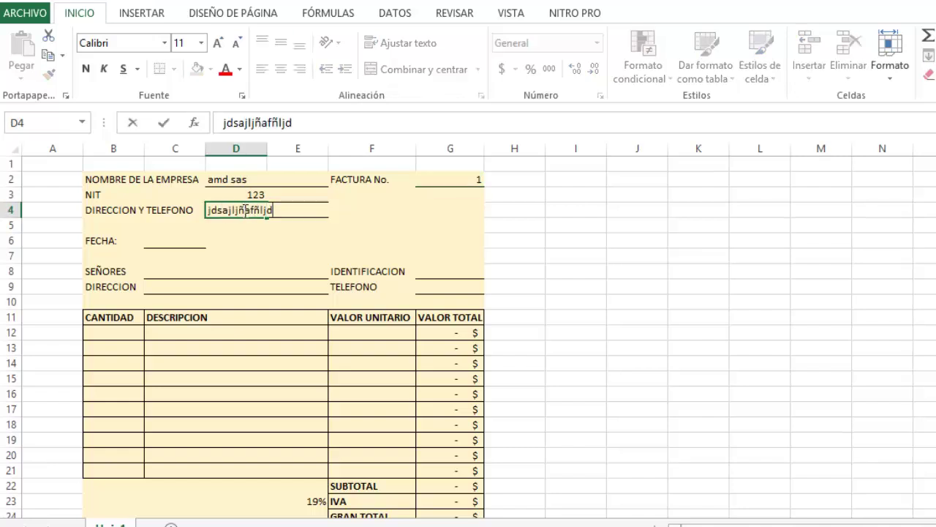
pyautogui.press('Return')
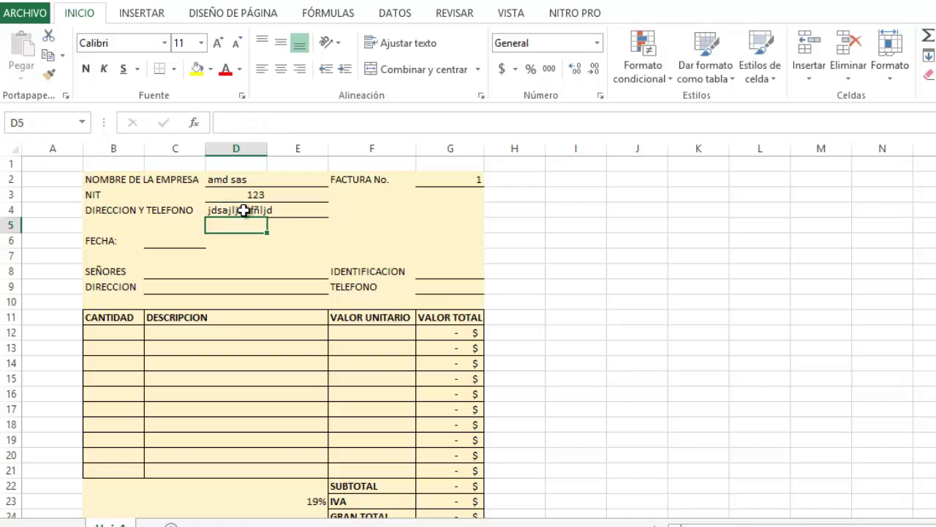
pyautogui.click(176, 235)
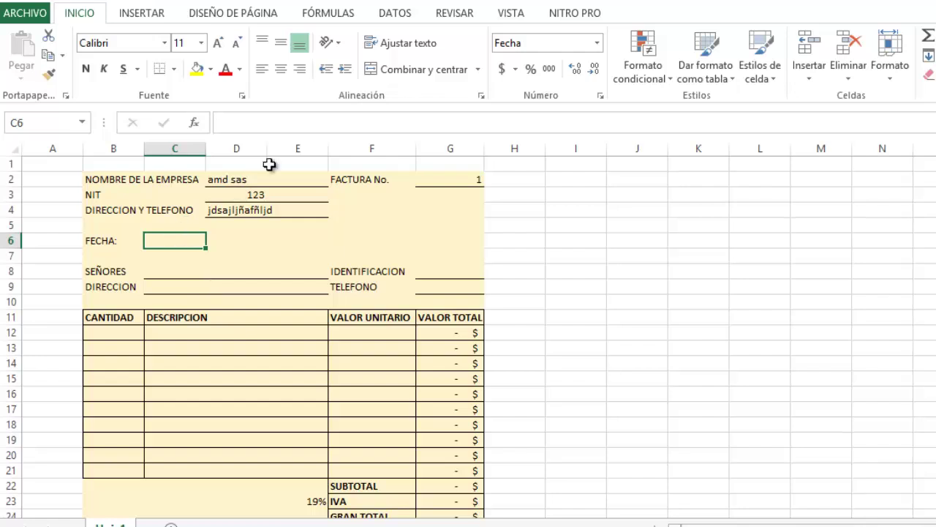
# Format the FECHA cell as Fecha corta and enter the date 01/01/2018.
pyautogui.click(598, 44)
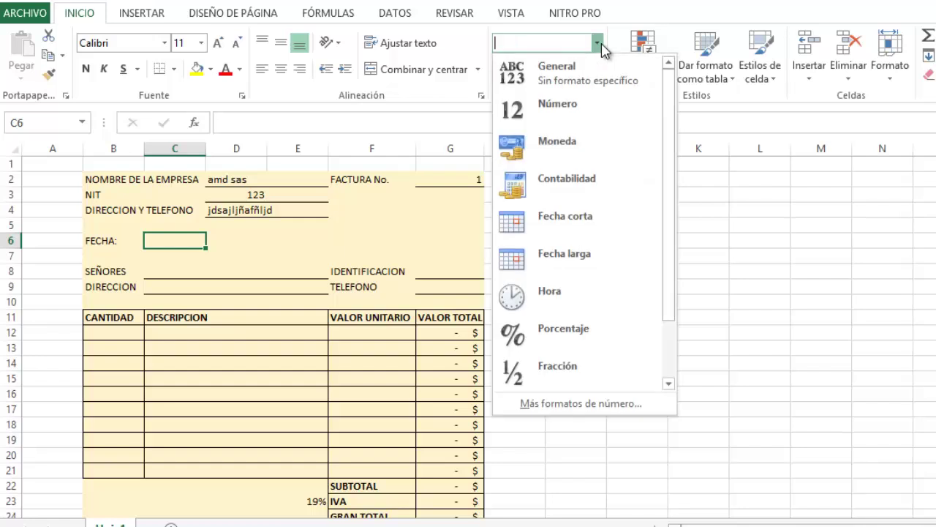
pyautogui.click(586, 231)
pyautogui.write('01 01 2018')
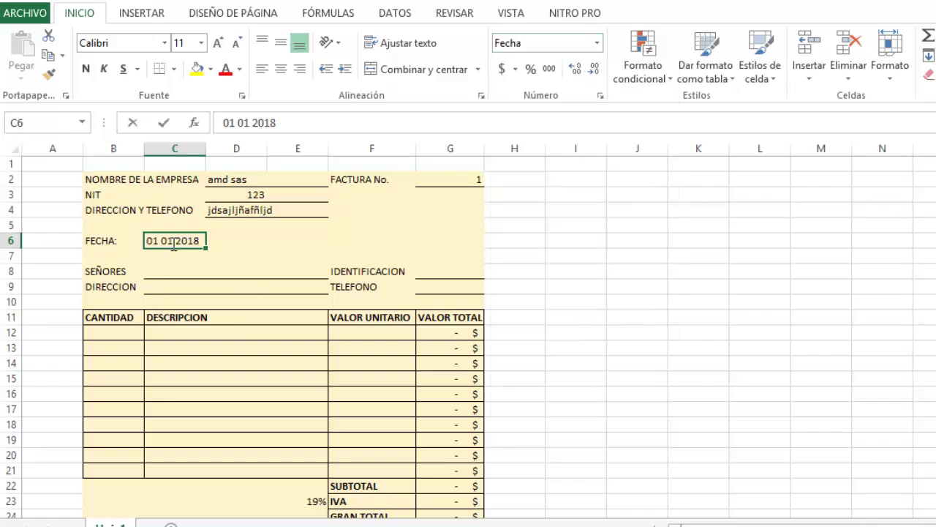
pyautogui.write('01')
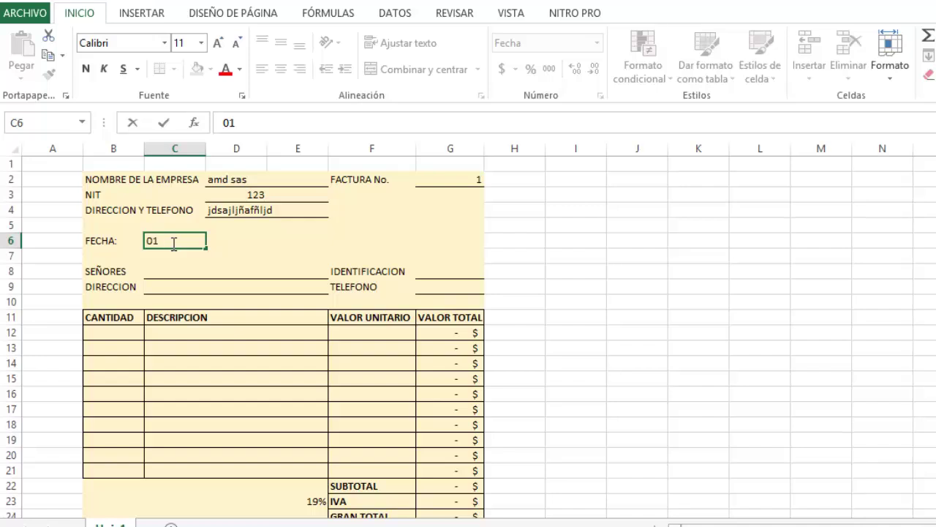
pyautogui.write(' enero 201')
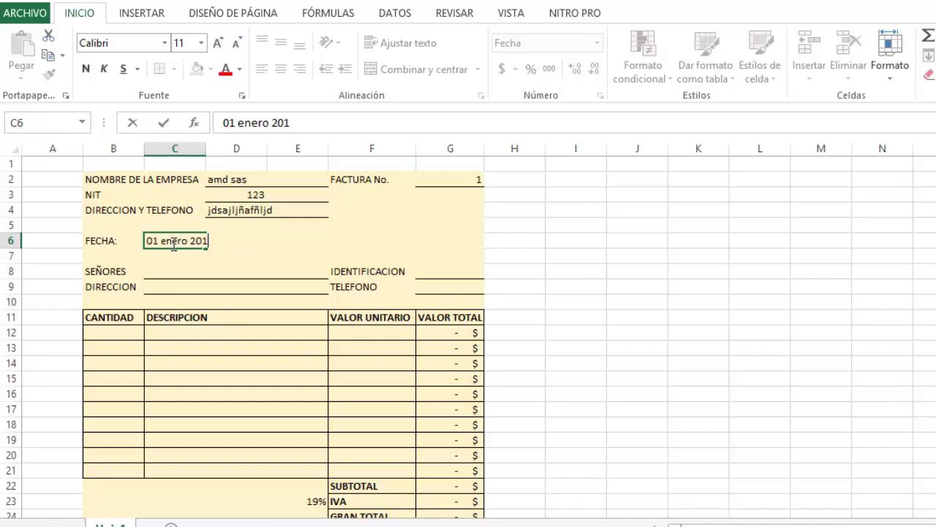
pyautogui.write('8')
pyautogui.press('Return')
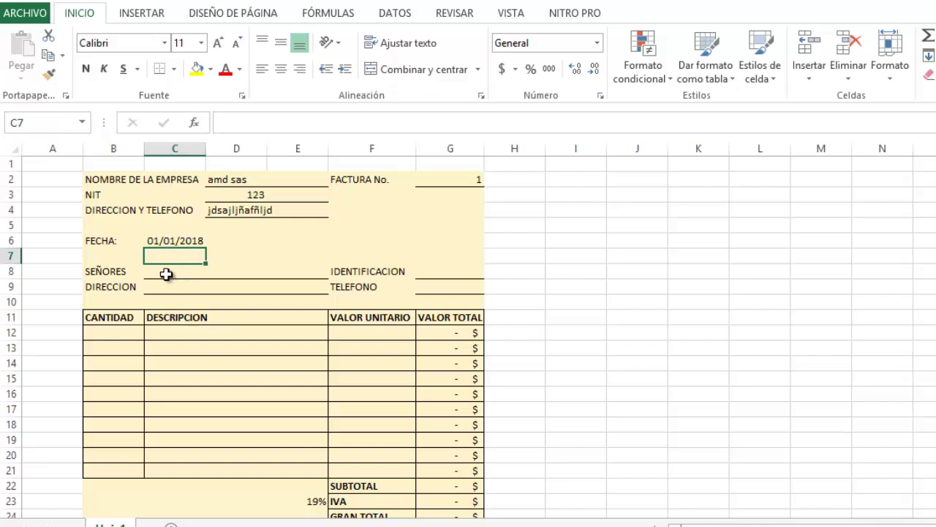
pyautogui.click(167, 273)
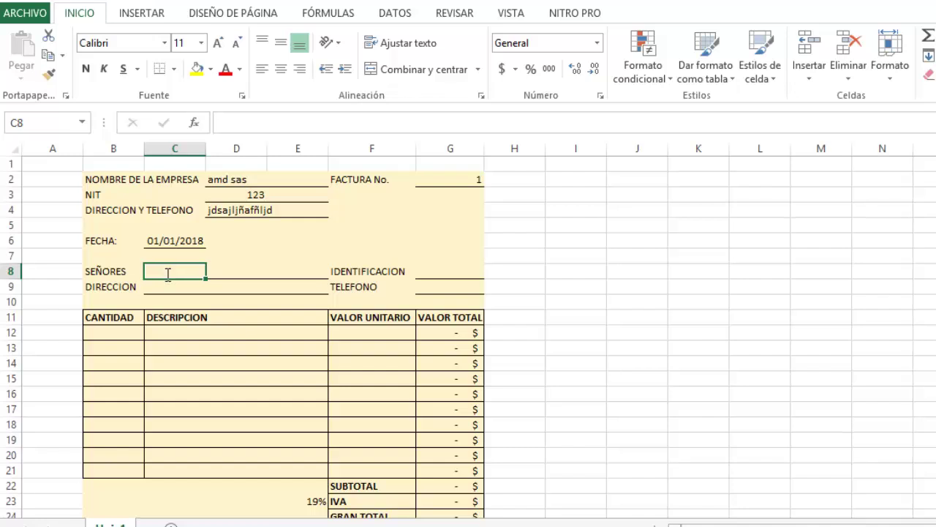
# Enter the client's name and identification number.
pyautogui.write('jose')
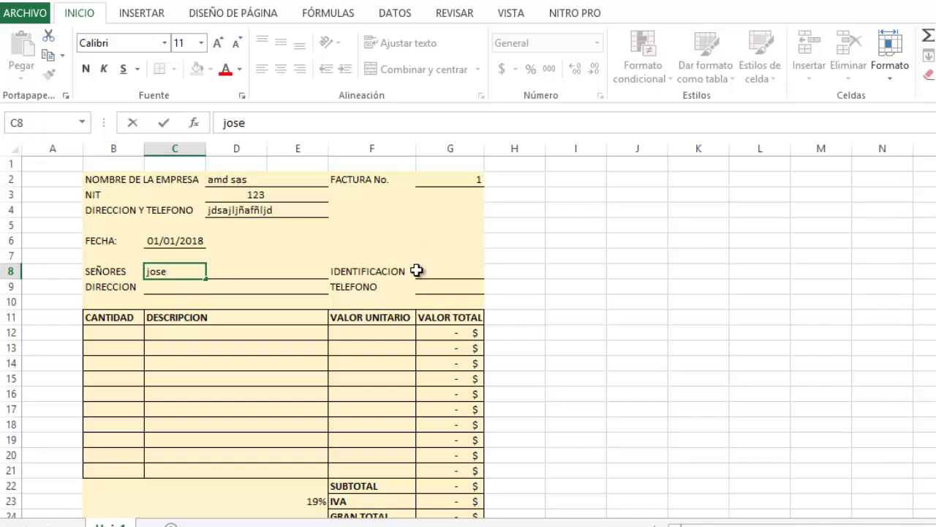
pyautogui.click(434, 269)
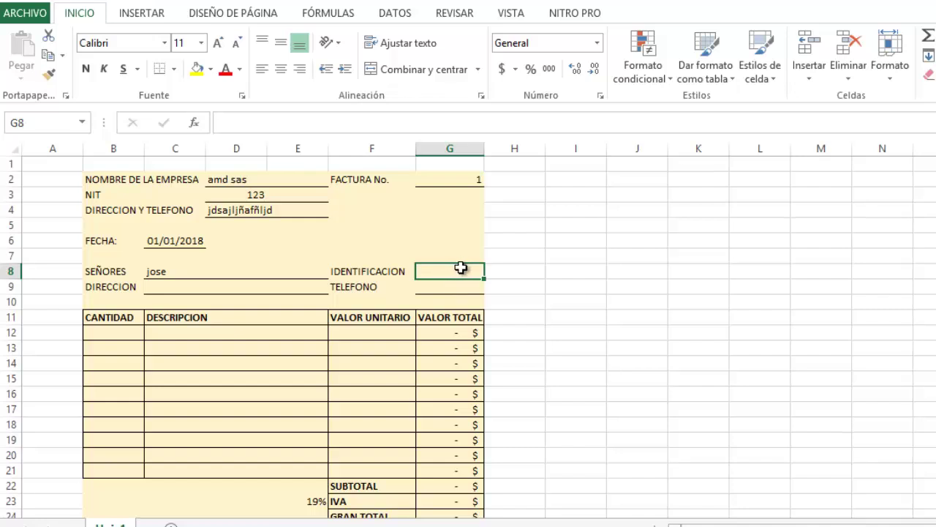
pyautogui.doubleClick(461, 268)
pyautogui.write('234')
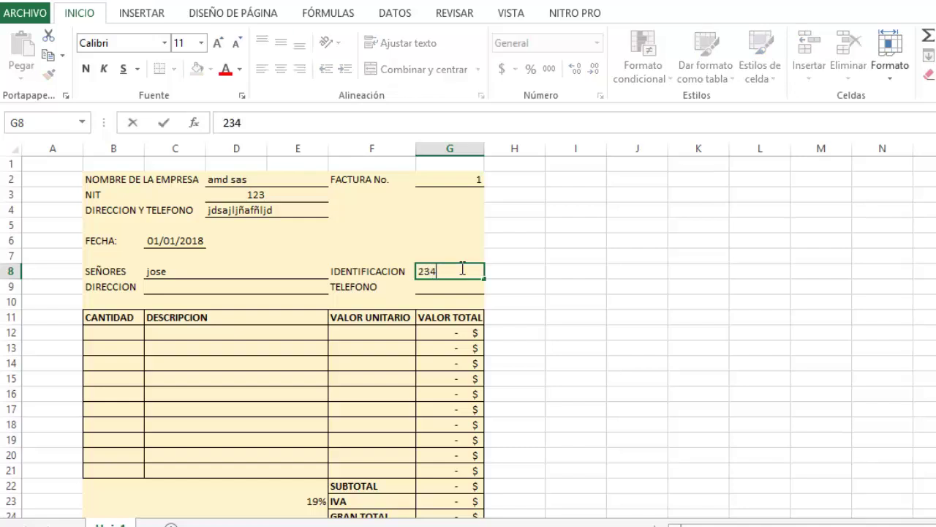
pyautogui.press('Return')
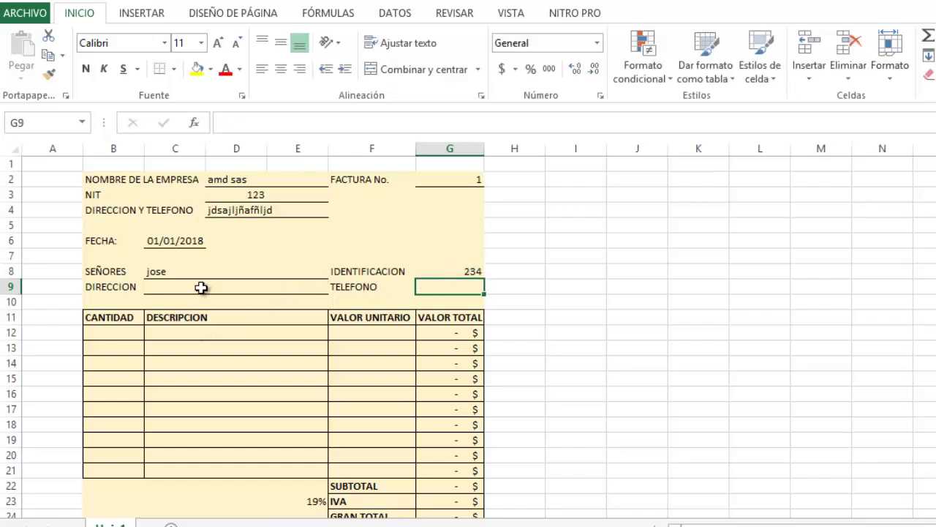
# Fill in a placeholder client address and the client's phone number.
pyautogui.click(201, 288)
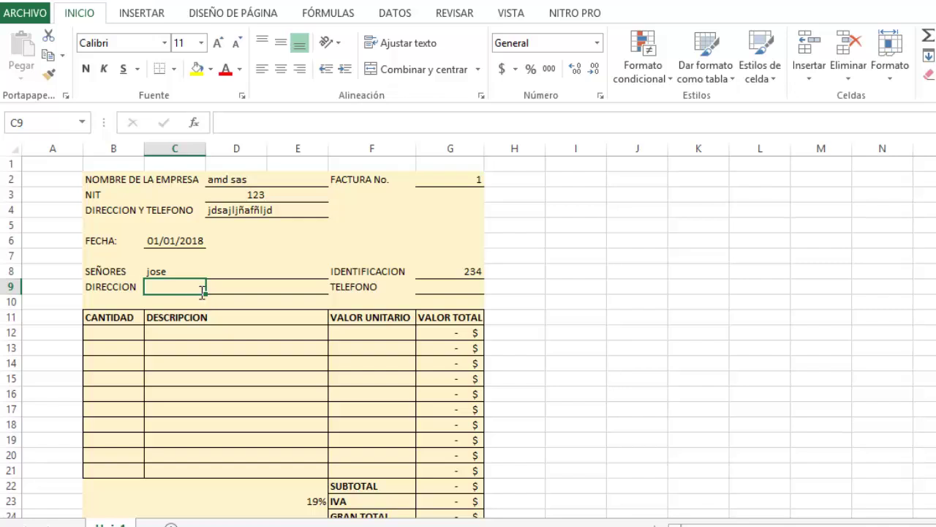
pyautogui.write('ñajdfkjlasjñd')
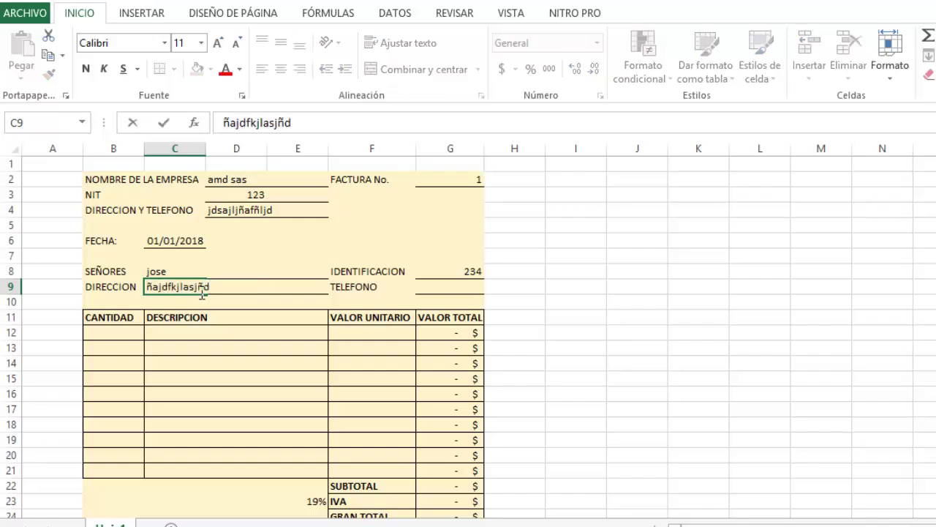
pyautogui.write('s')
pyautogui.press('Tab')
pyautogui.press('Tab')
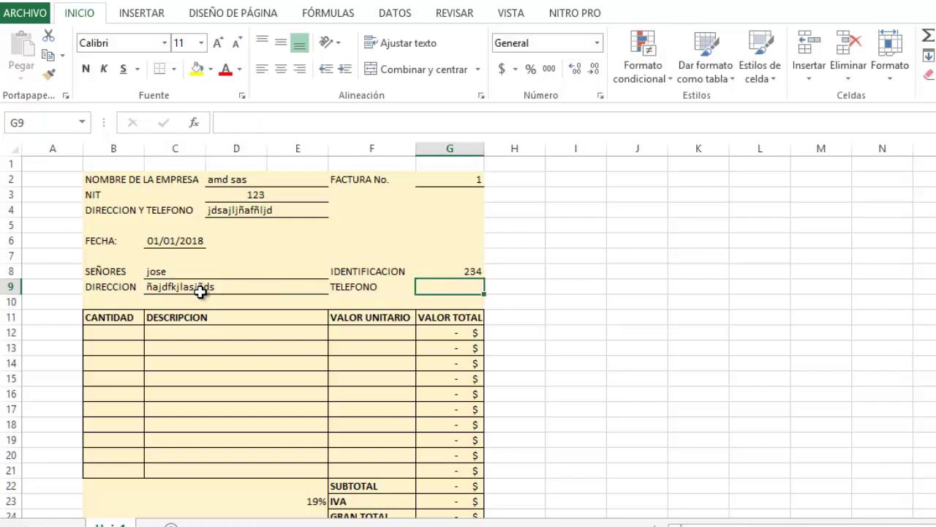
pyautogui.write('345')
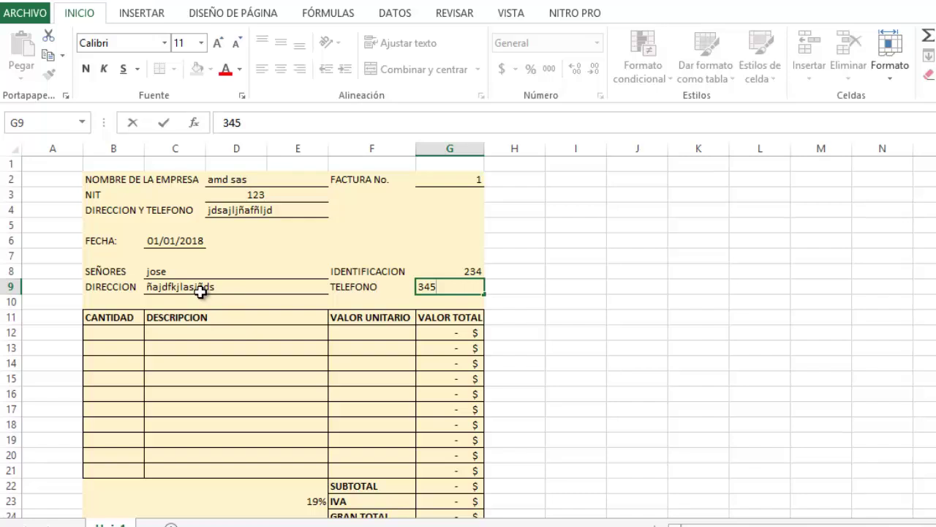
pyautogui.press('Return')
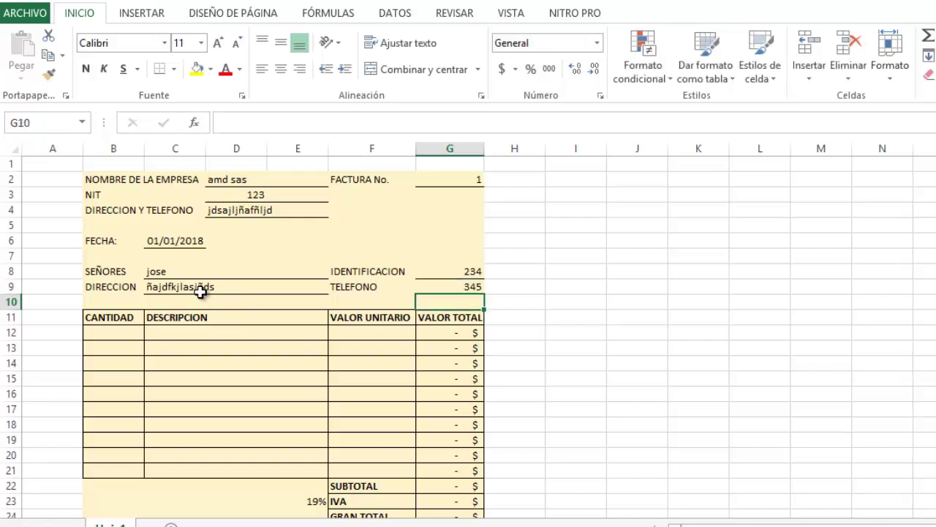
# Enter quantity 3 in CANTIDAD cell B12.
pyautogui.click(130, 334)
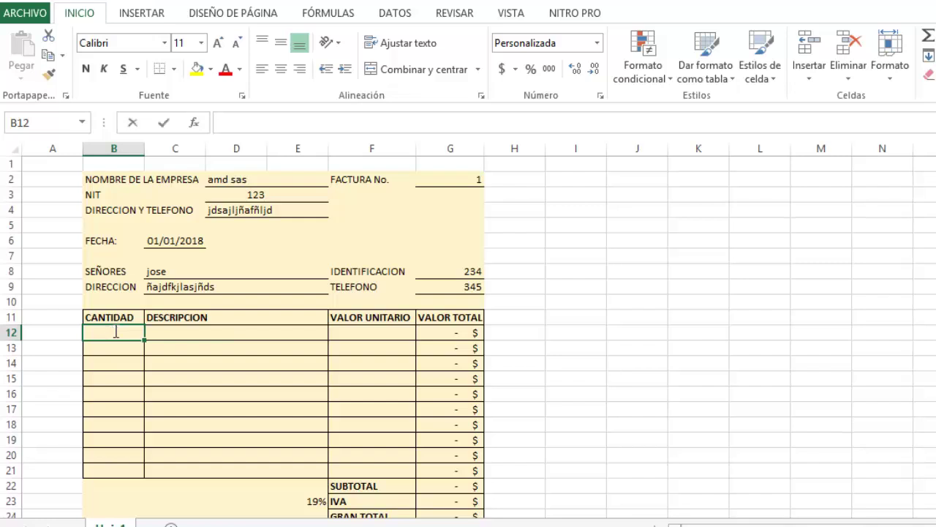
pyautogui.write('3')
pyautogui.press('Tab')
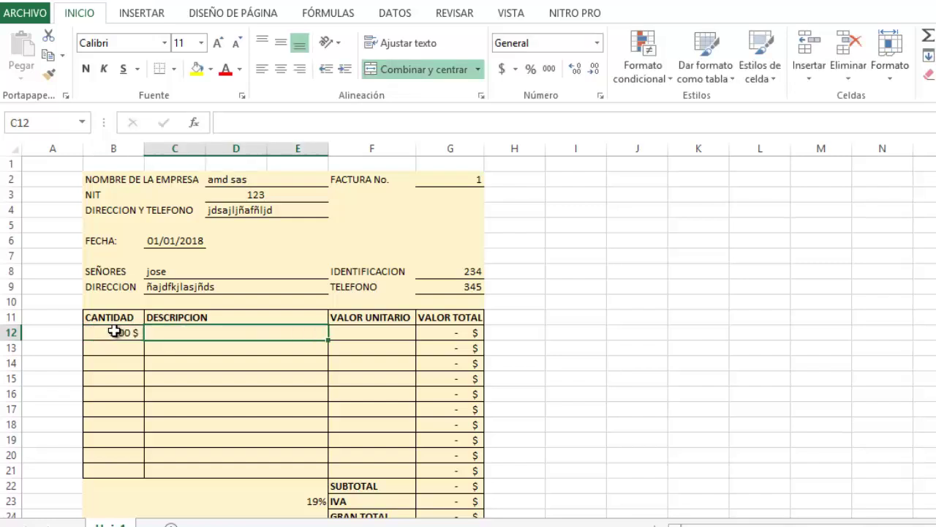
# Apply the General number format to quantity cells B12:B21.
pyautogui.click(115, 331)
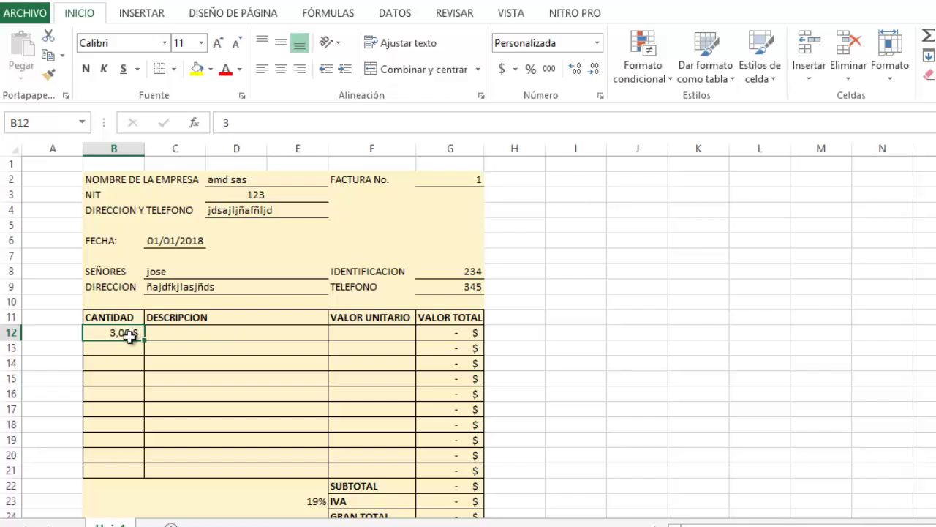
pyautogui.moveTo(129, 335); pyautogui.dragTo(134, 460)
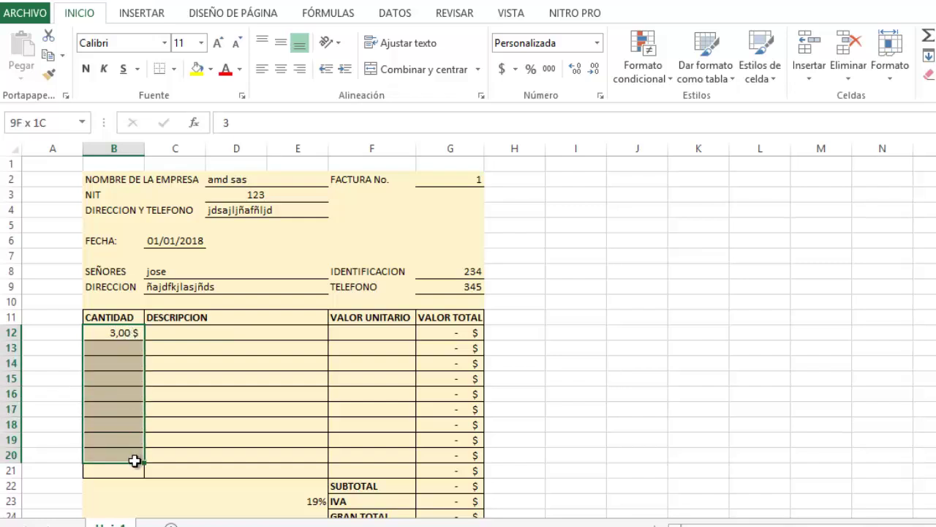
pyautogui.moveTo(134, 460); pyautogui.dragTo(135, 469)
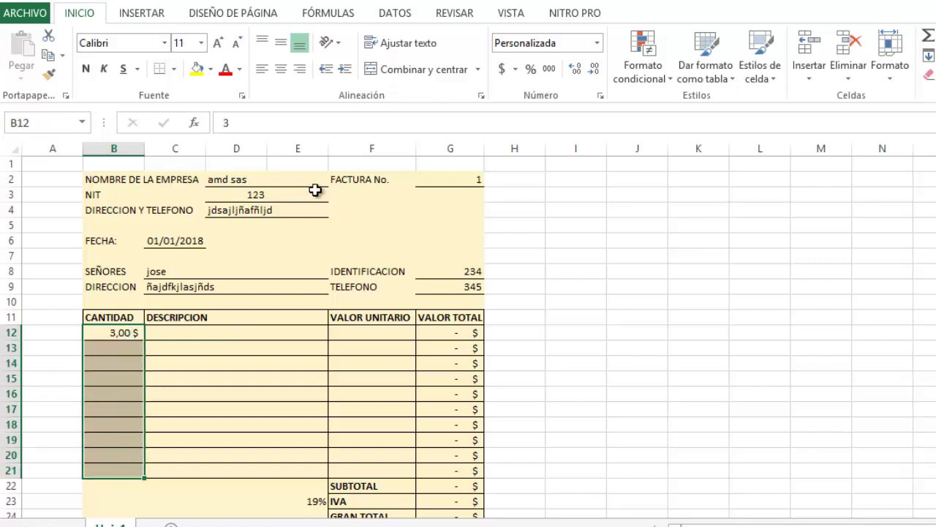
pyautogui.click(599, 44)
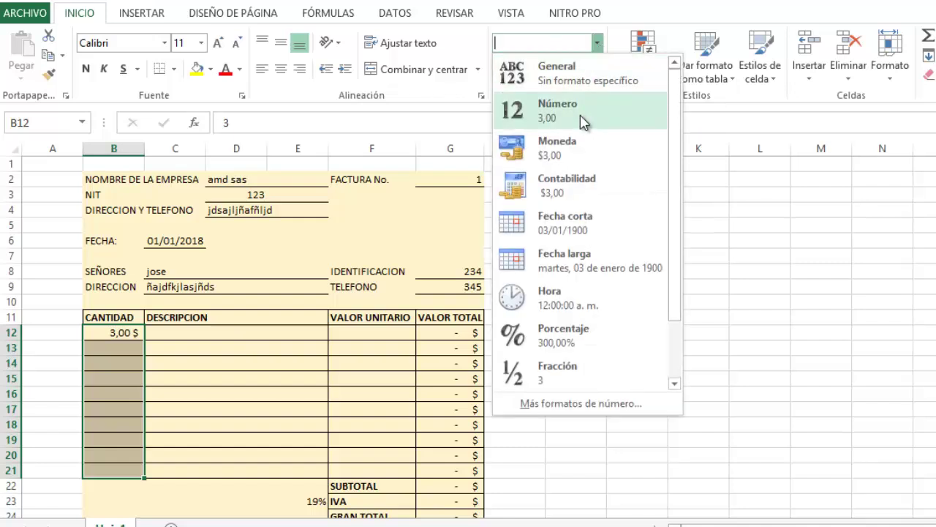
pyautogui.click(565, 73)
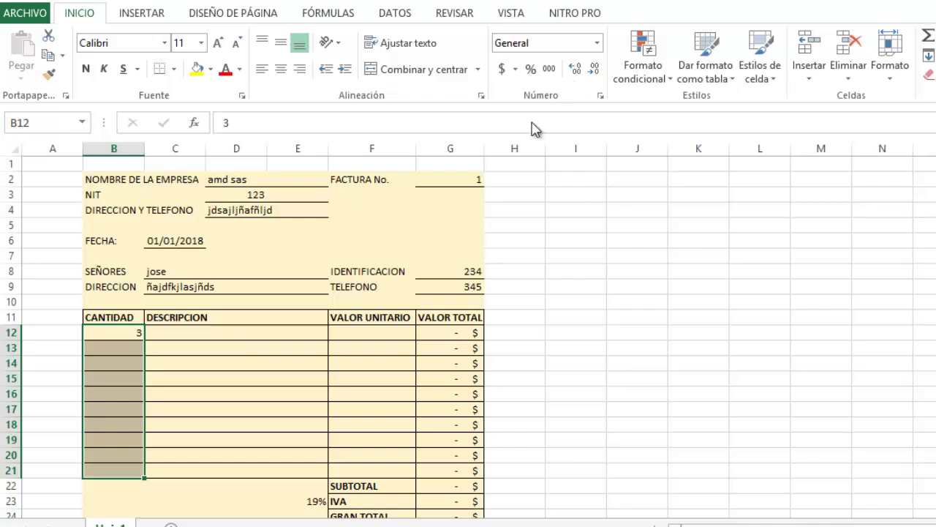
pyautogui.click(96, 362)
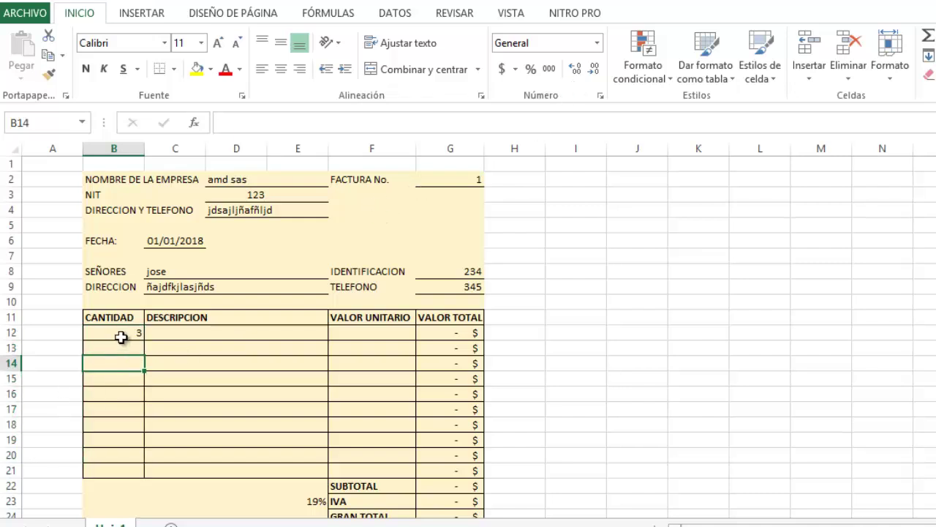
pyautogui.click(122, 336)
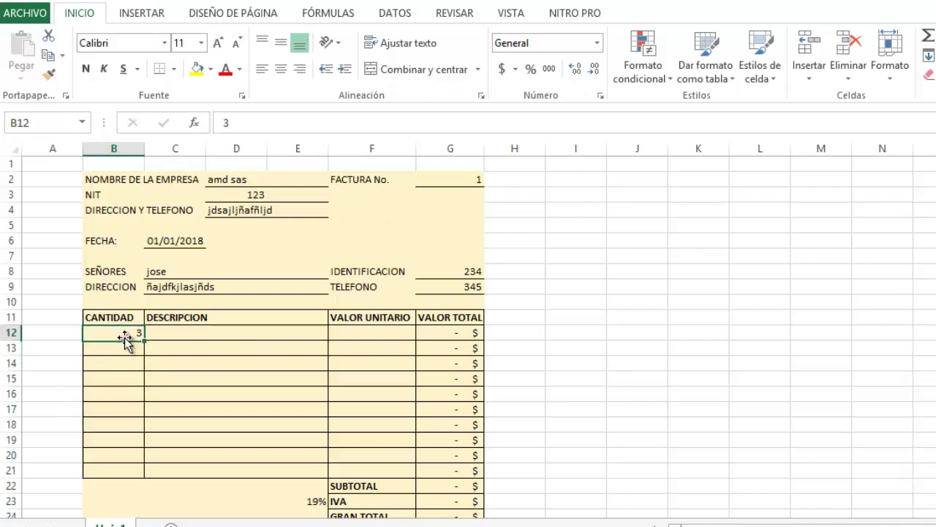
# Enter pantalones with a unit price of 40.000,00 $ as the first item.
pyautogui.click(205, 335)
pyautogui.write('pant')
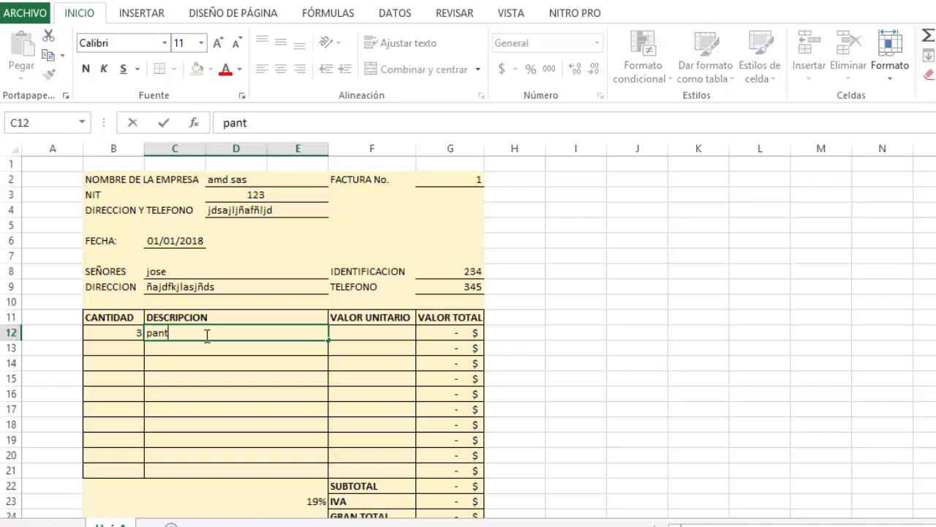
pyautogui.write('alones')
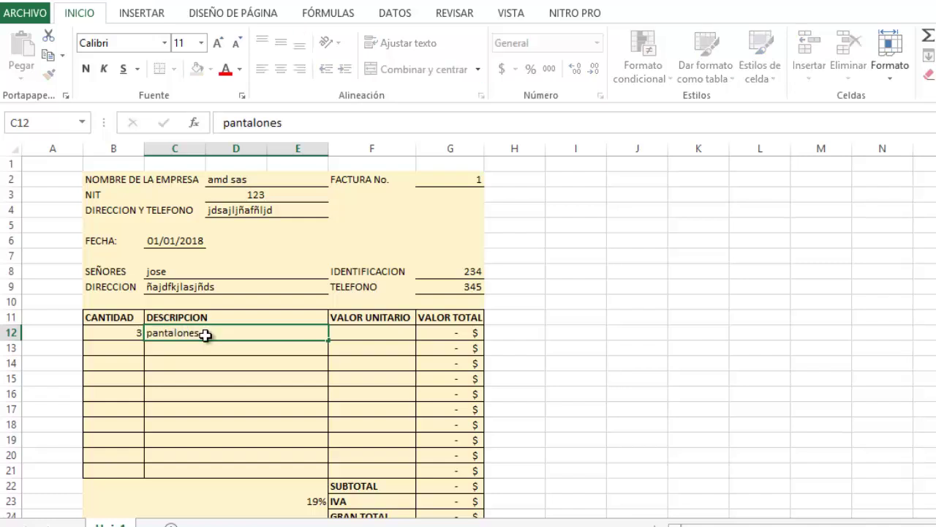
pyautogui.press('Tab')
pyautogui.press('Tab')
pyautogui.press('Left')
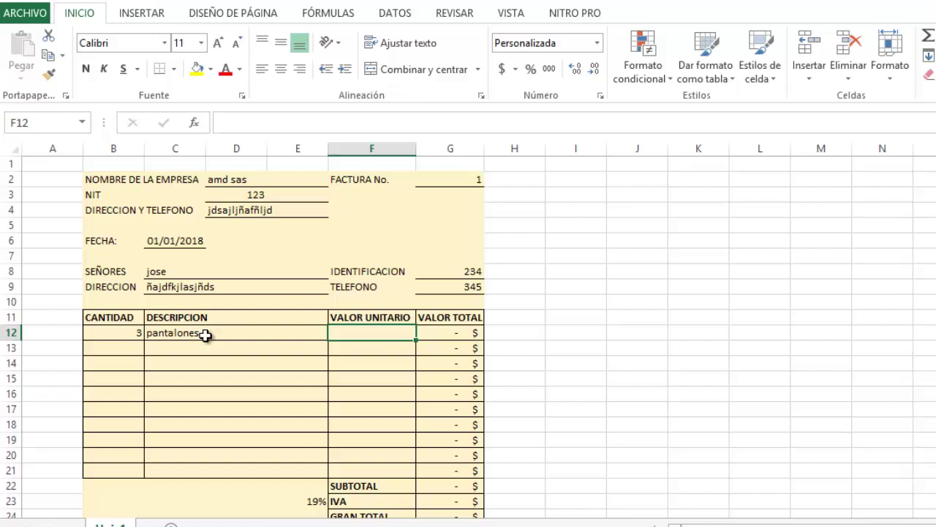
pyautogui.write('40000')
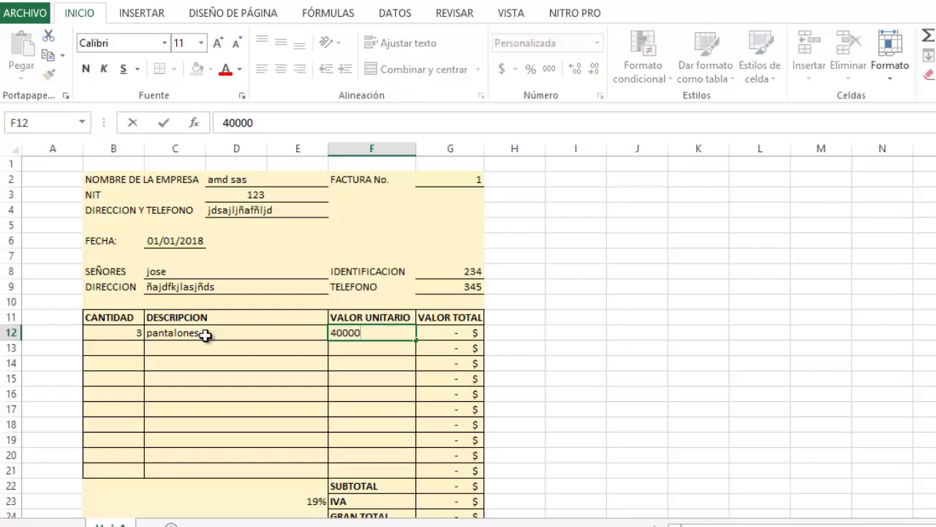
pyautogui.press('Return')
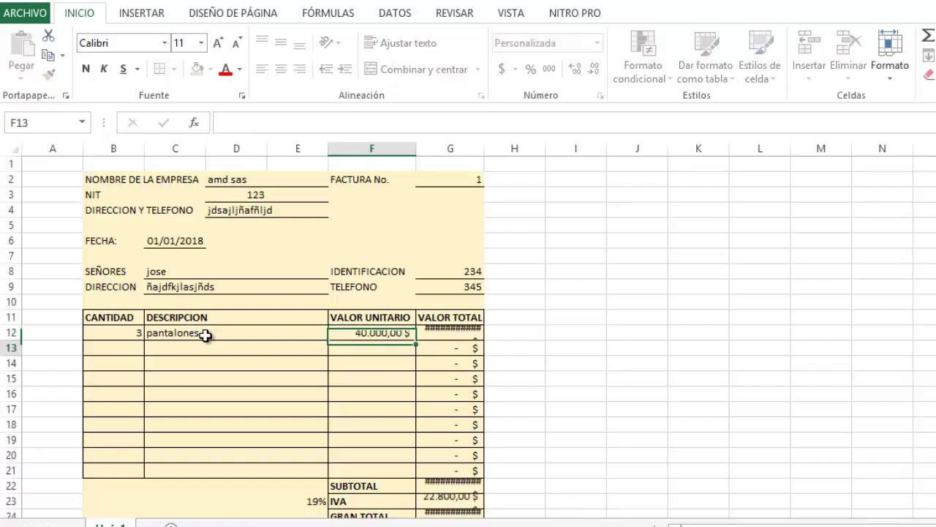
# Widen column G and make G12 compute =B12*F12 as the line total.
pyautogui.moveTo(480, 145); pyautogui.dragTo(485, 145)
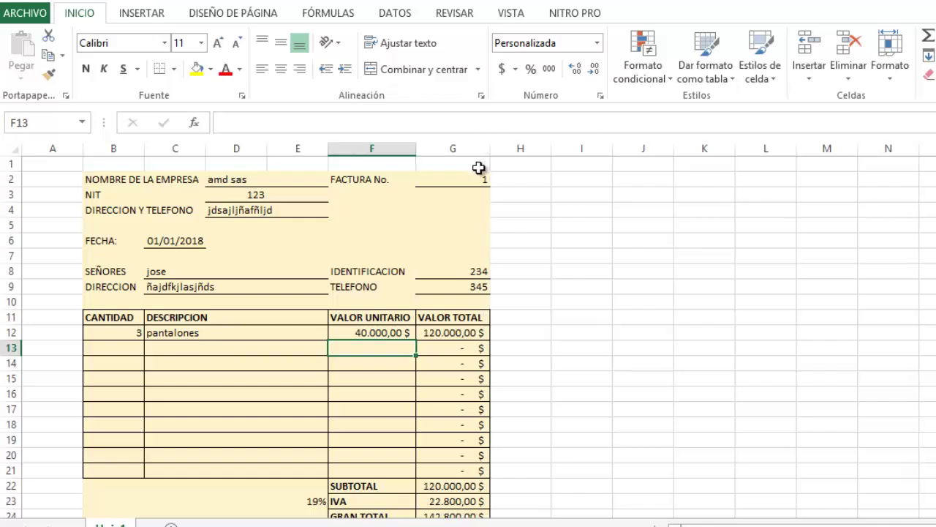
pyautogui.click(443, 333)
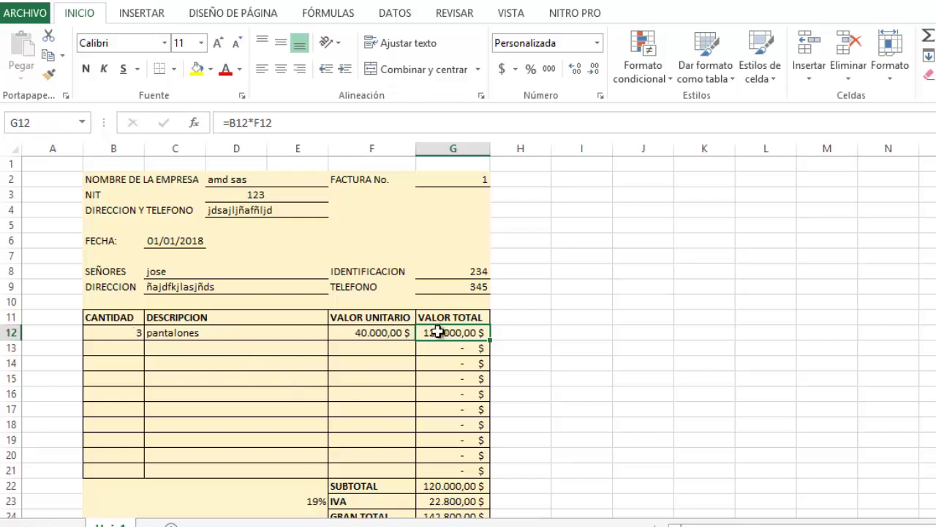
pyautogui.write('=')
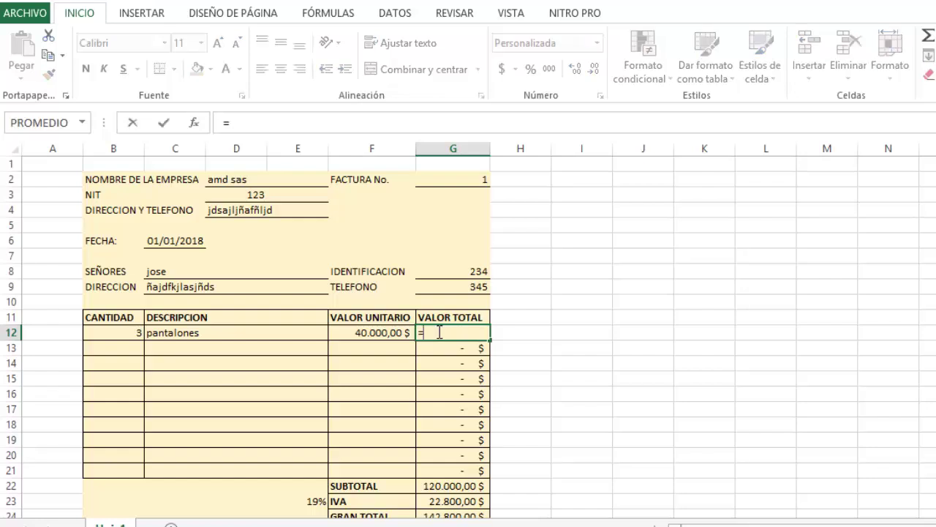
pyautogui.click(111, 332)
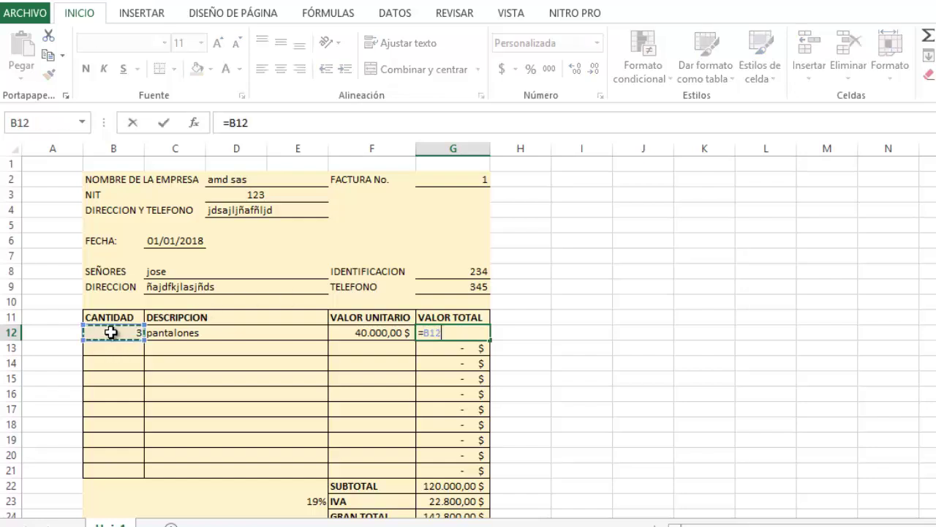
pyautogui.write('*')
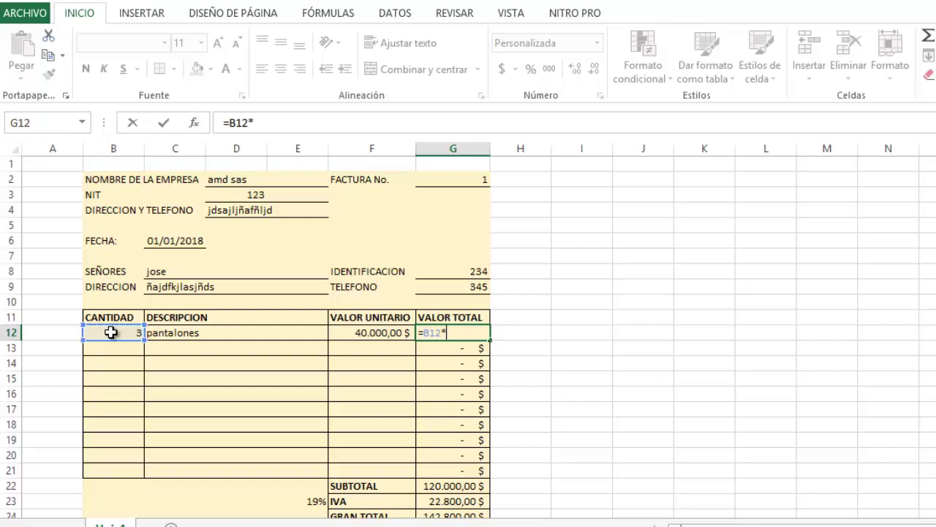
pyautogui.click(360, 335)
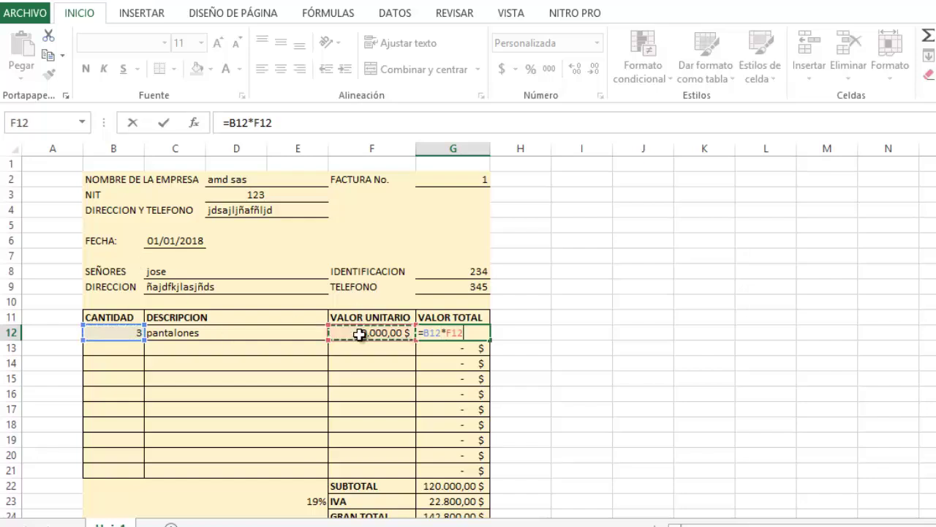
pyautogui.press('Return')
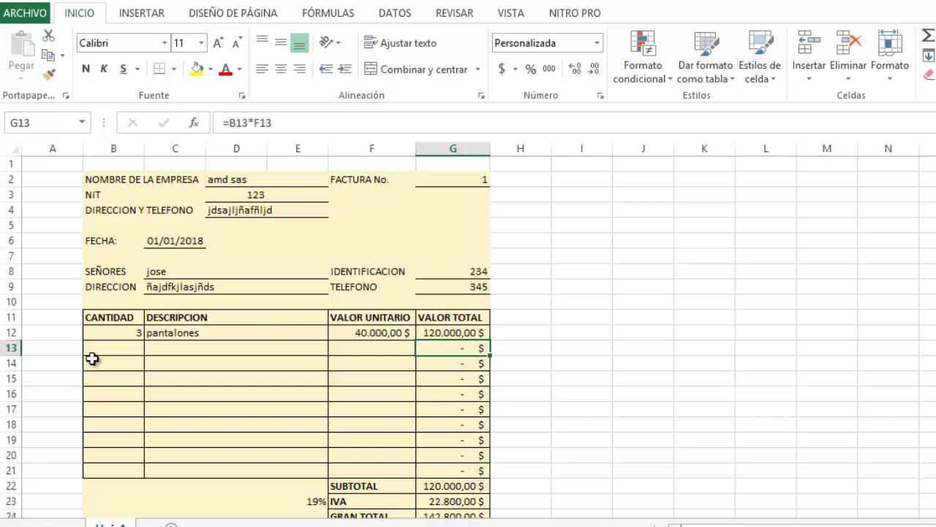
pyautogui.click(113, 344)
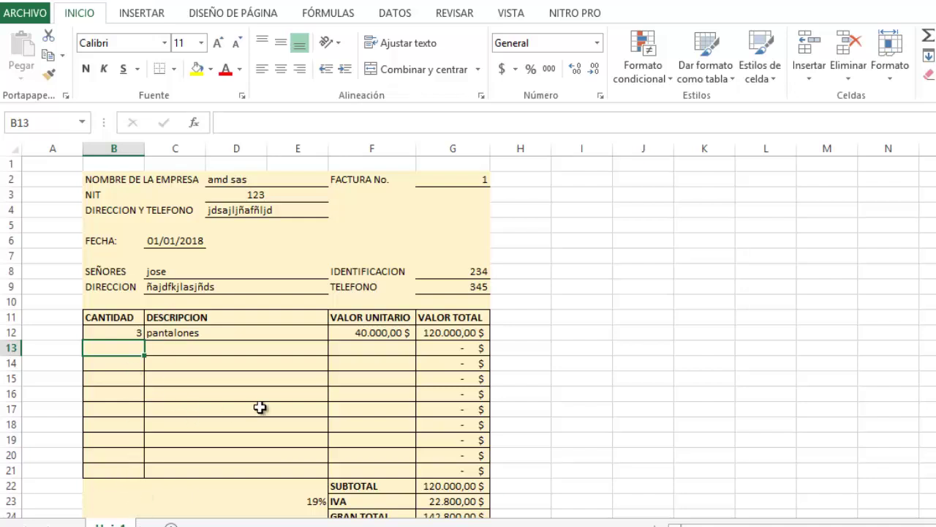
# Add 5 camisetas at 20.000,00 $ on row 13.
pyautogui.write('5')
pyautogui.press('Tab')
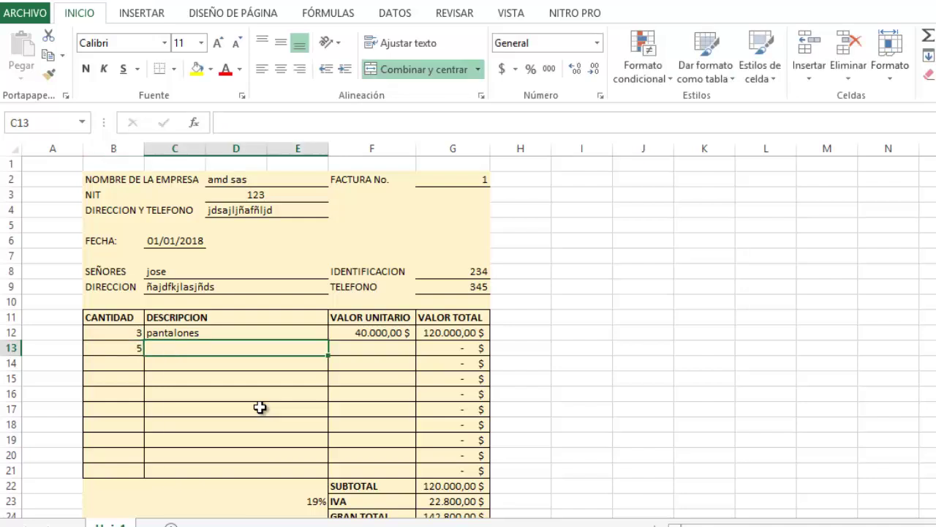
pyautogui.write('camisetas')
pyautogui.press('Tab')
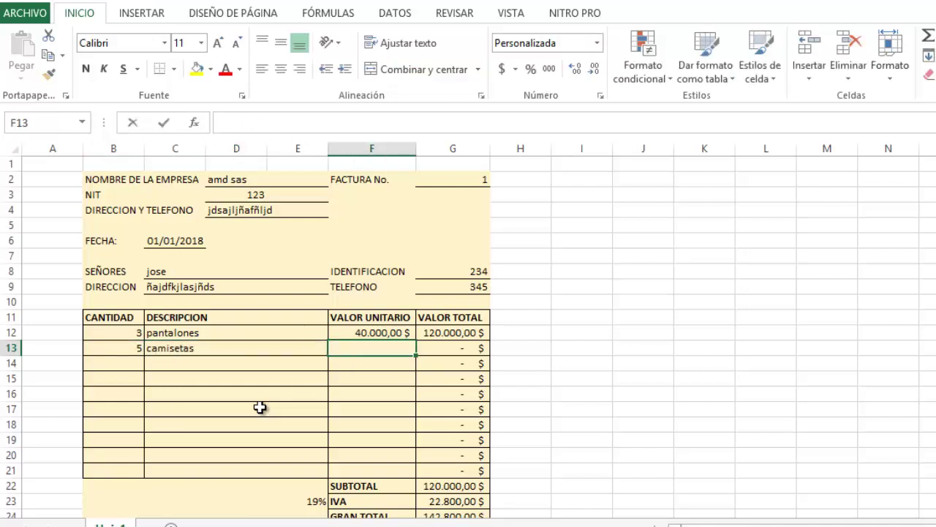
pyautogui.write('20.')
pyautogui.write('000')
pyautogui.press('Down')
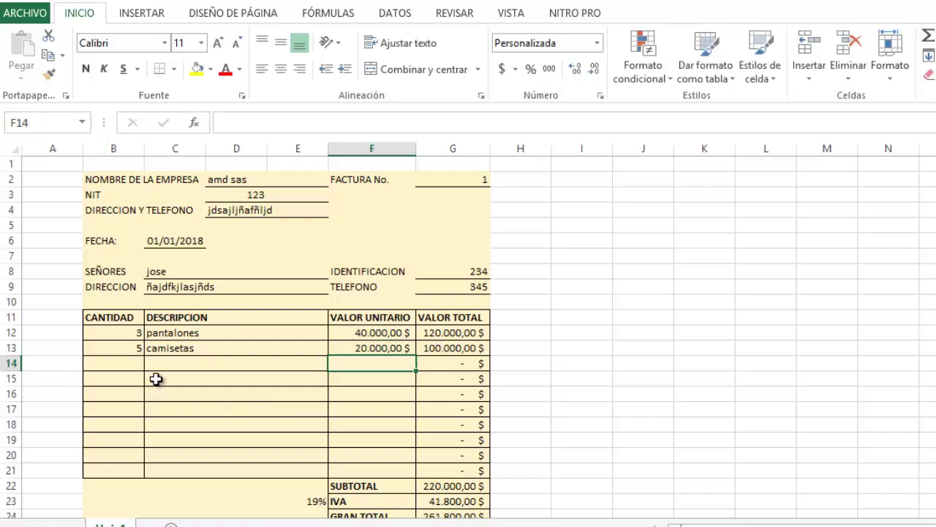
# Add 3 pares de medias at 5.000,00 $ on row 14.
pyautogui.click(135, 367)
pyautogui.write('3')
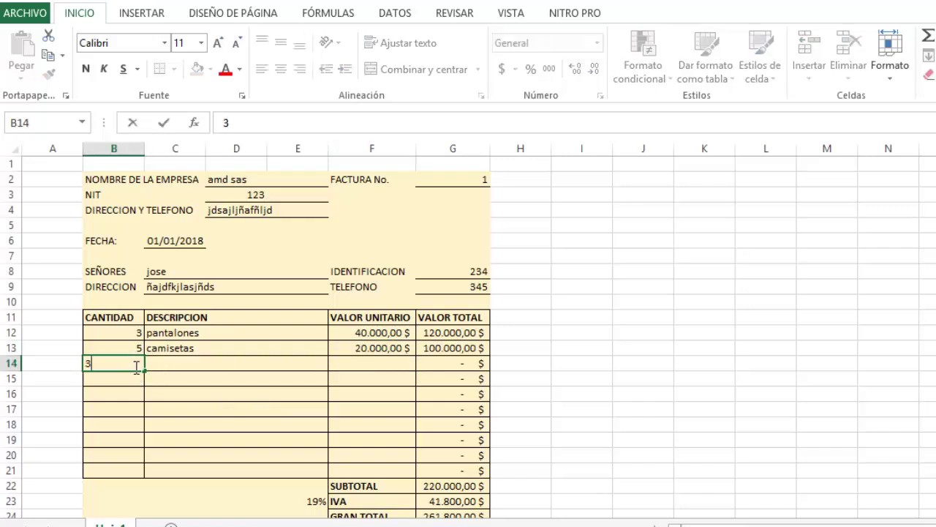
pyautogui.press('Tab')
pyautogui.write('par')
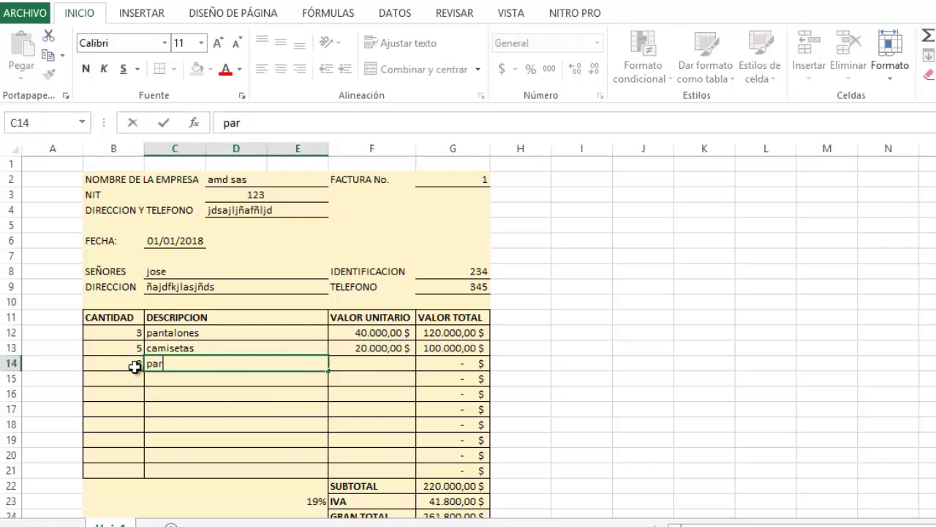
pyautogui.write('es de medias')
pyautogui.press('Tab')
pyautogui.press('Tab')
pyautogui.hotkey('shift', 'Tab')
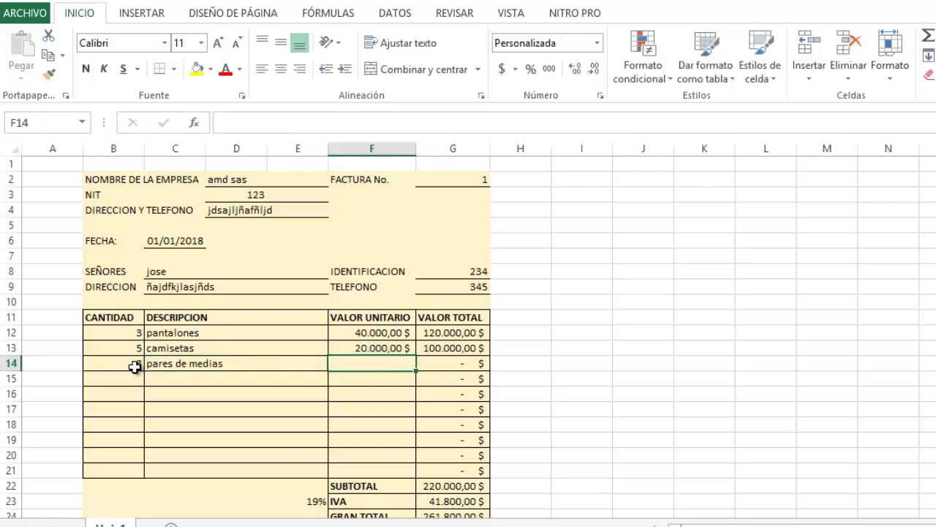
pyautogui.write('5000')
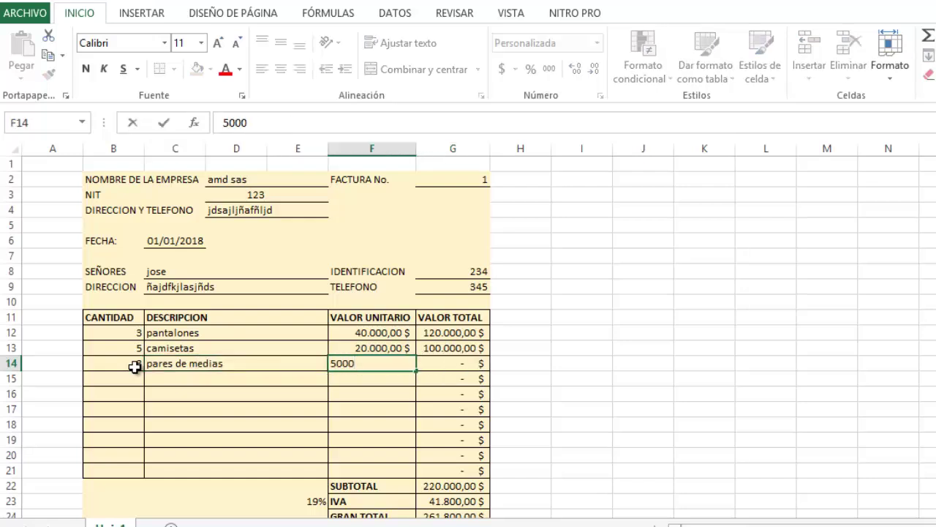
pyautogui.press('Return')
# Add 1 par de zapatos at 100.000,00 $ on row 15.
pyautogui.click(126, 379)
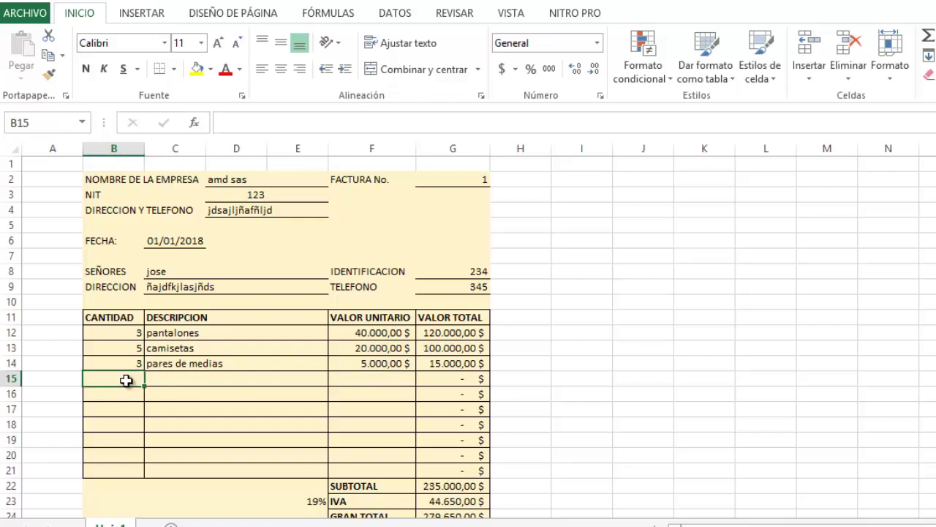
pyautogui.write('1')
pyautogui.press('Tab')
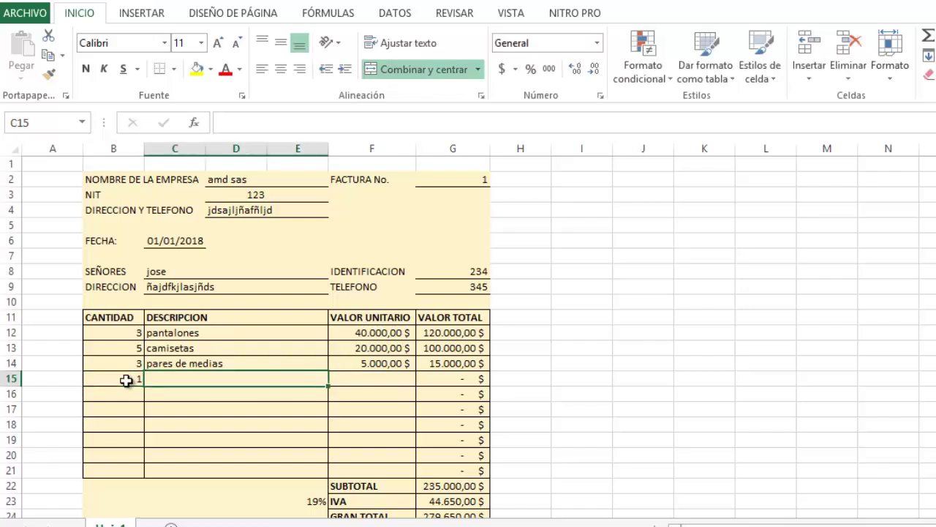
pyautogui.write('par de zapatos')
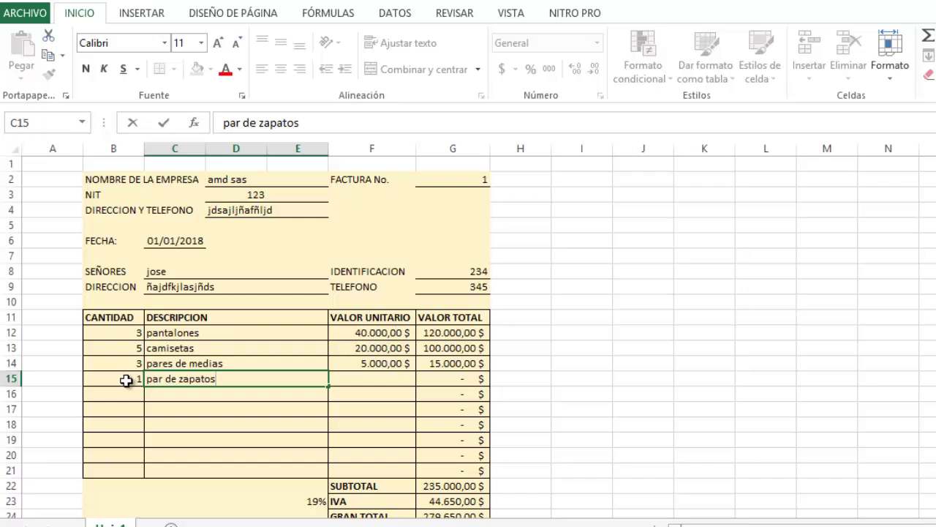
pyautogui.press('Tab')
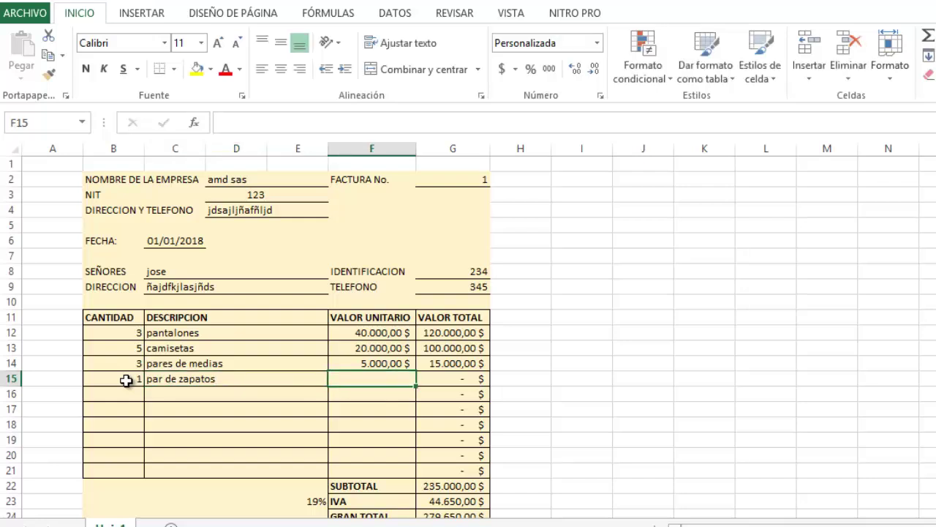
pyautogui.write('100.')
pyautogui.write('000')
pyautogui.press('Return')
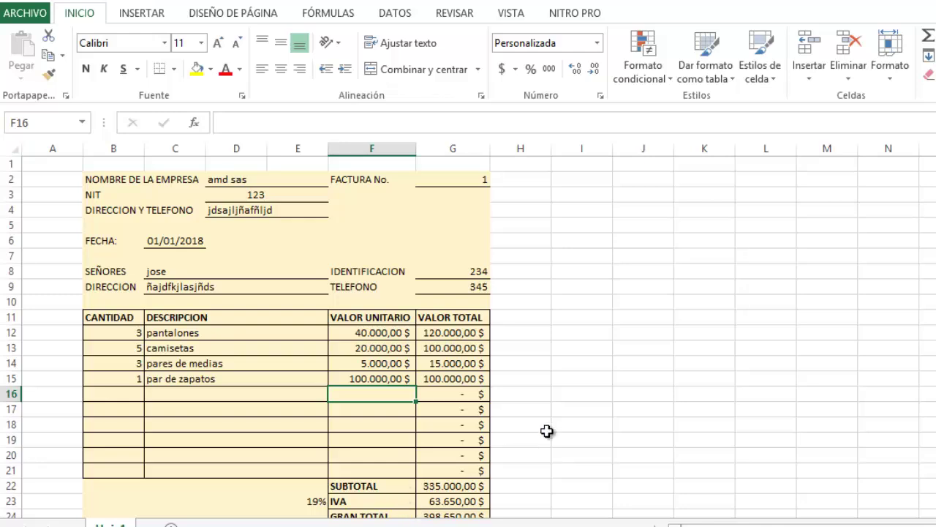
# Review the =SUMA(G12:G21) SUBTOTAL formula in G22, leave it unchanged, and reselect G22.
pyautogui.scroll(-1, 744, 368)
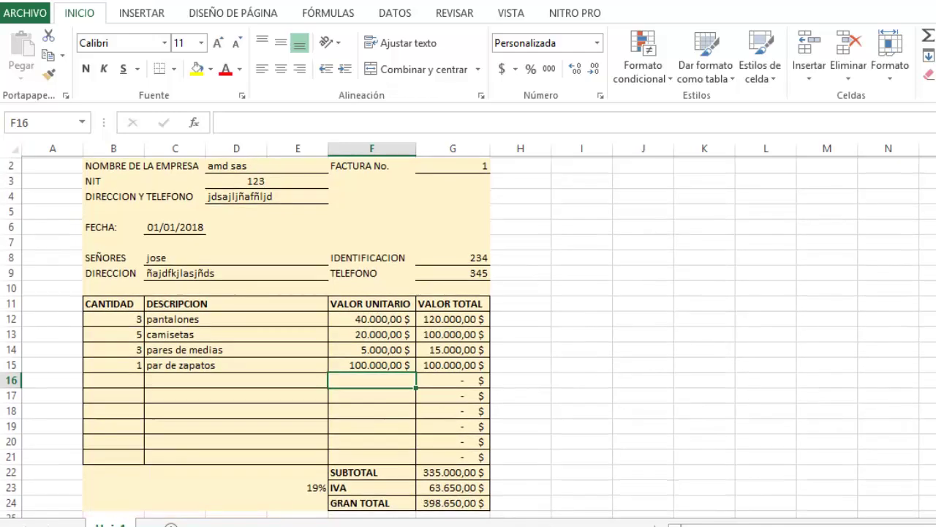
pyautogui.click(450, 471)
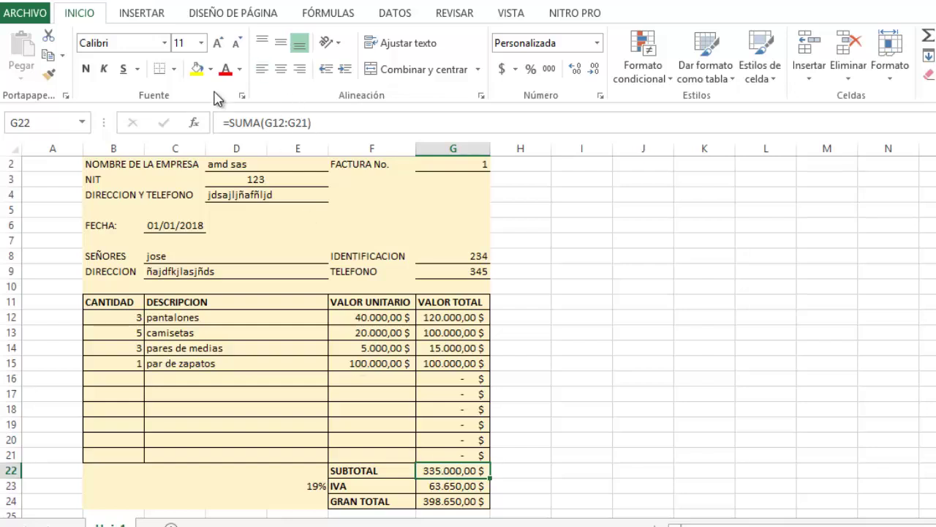
pyautogui.click(331, 122)
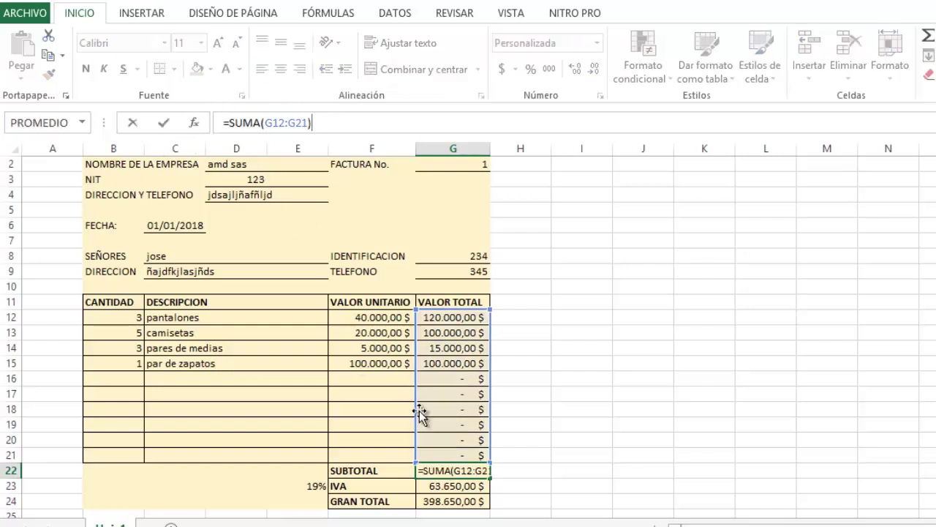
pyautogui.click(530, 488)
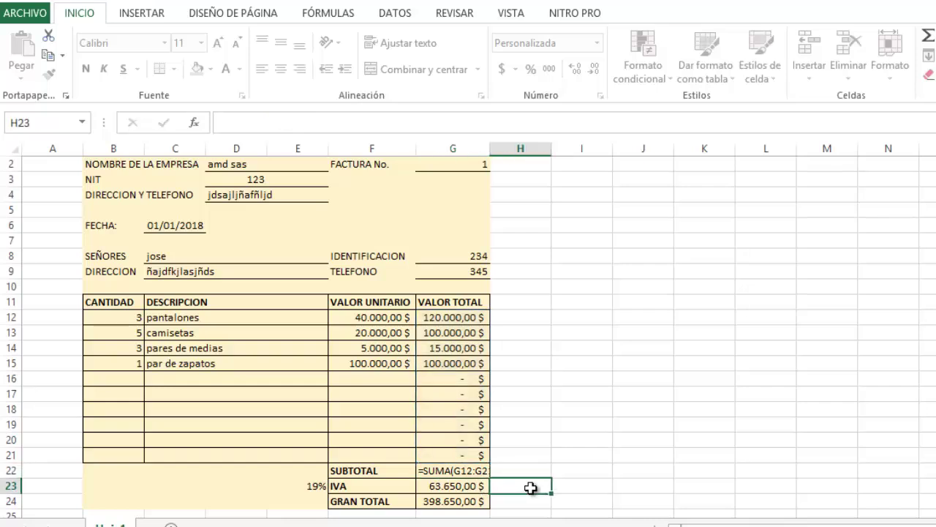
pyautogui.click(476, 474)
# Rebuild G22 as =SUMA(G12:G21) using the Insert Function dialog.
pyautogui.press('Delete')
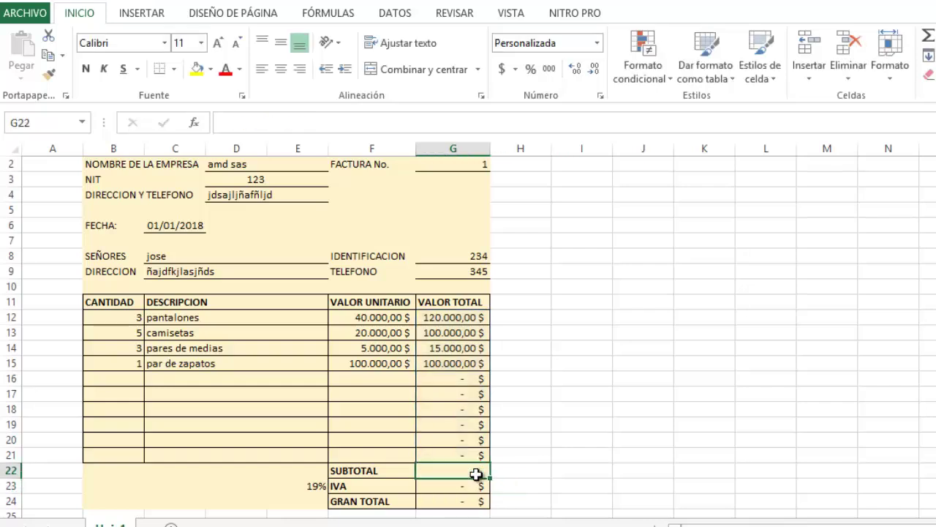
pyautogui.write('=')
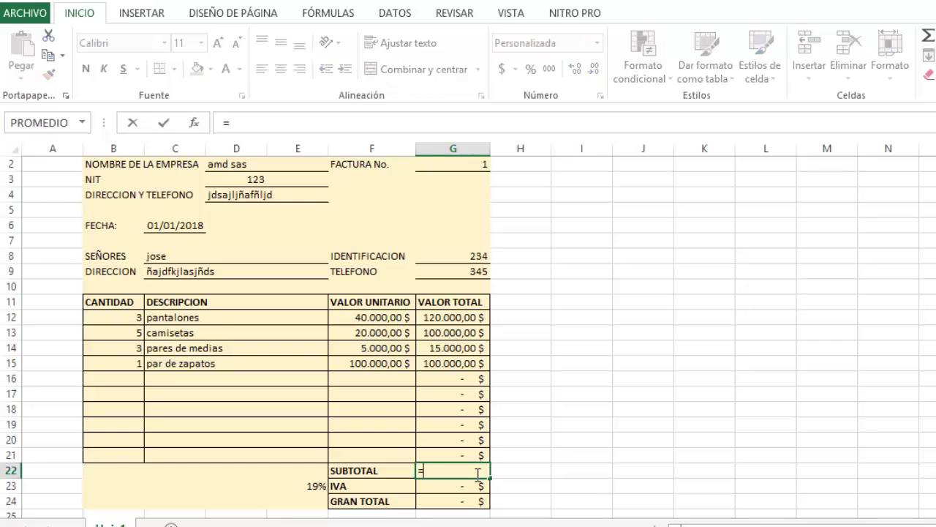
pyautogui.click(198, 124)
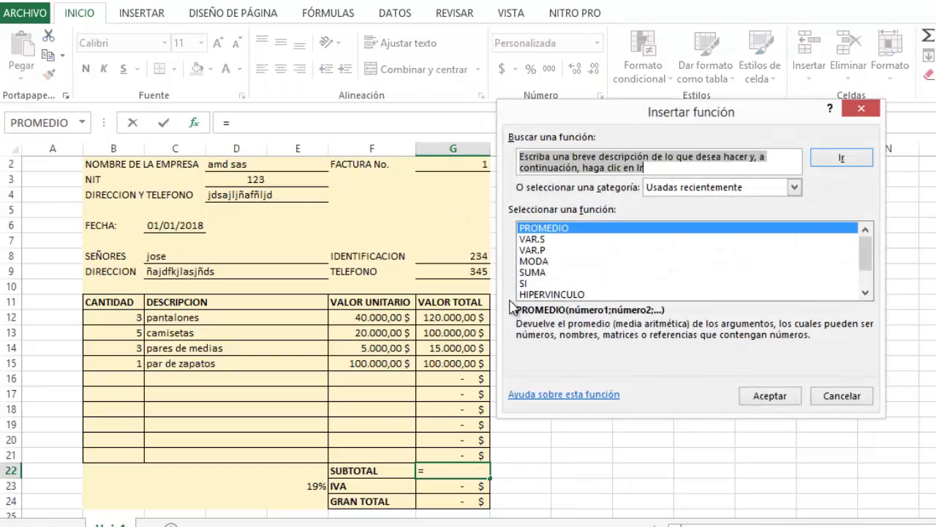
pyautogui.click(555, 272)
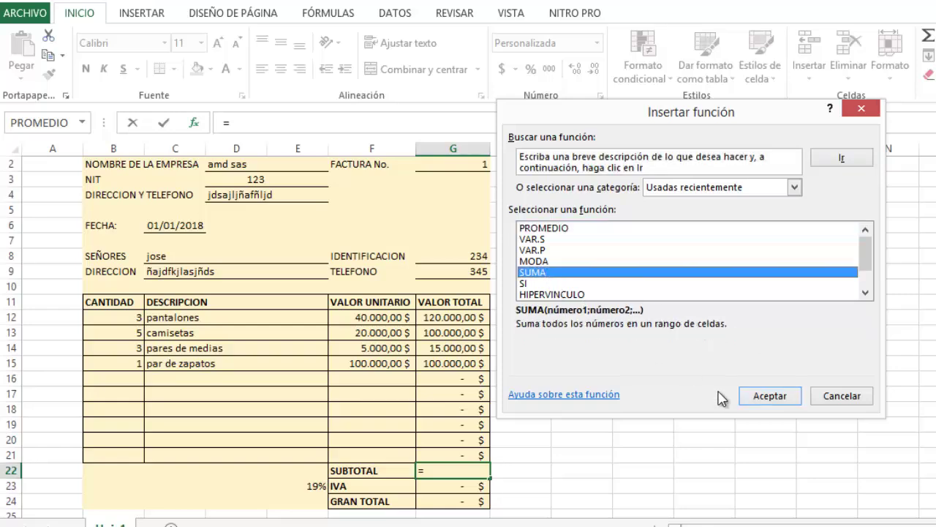
pyautogui.click(769, 397)
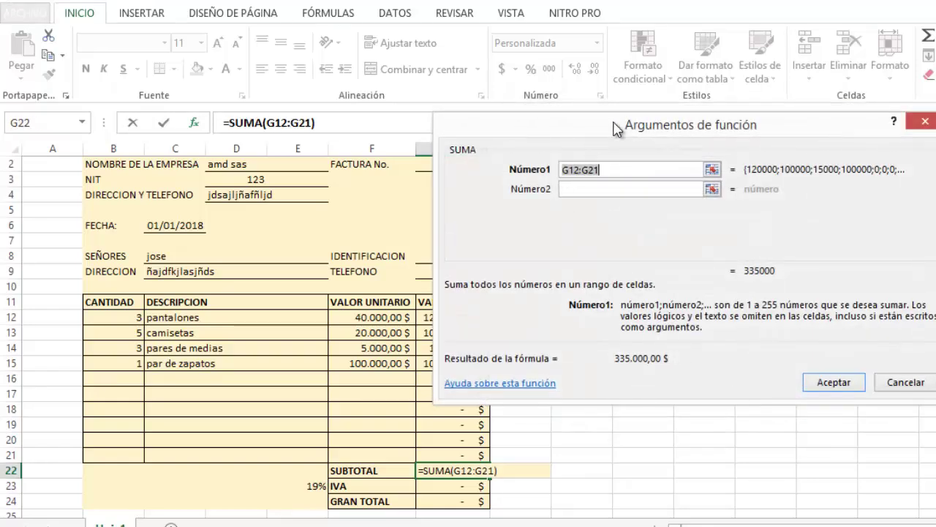
pyautogui.moveTo(600, 132); pyautogui.dragTo(697, 154)
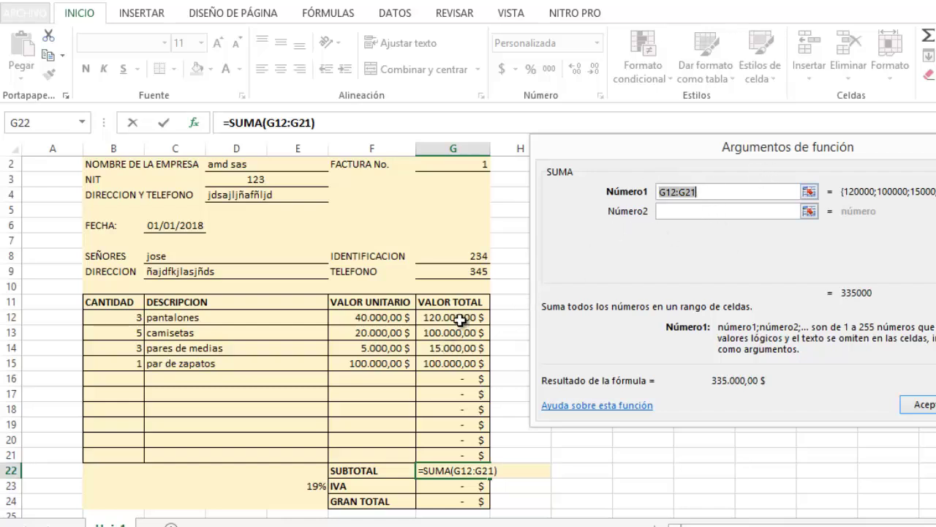
pyautogui.moveTo(458, 317); pyautogui.dragTo(452, 454)
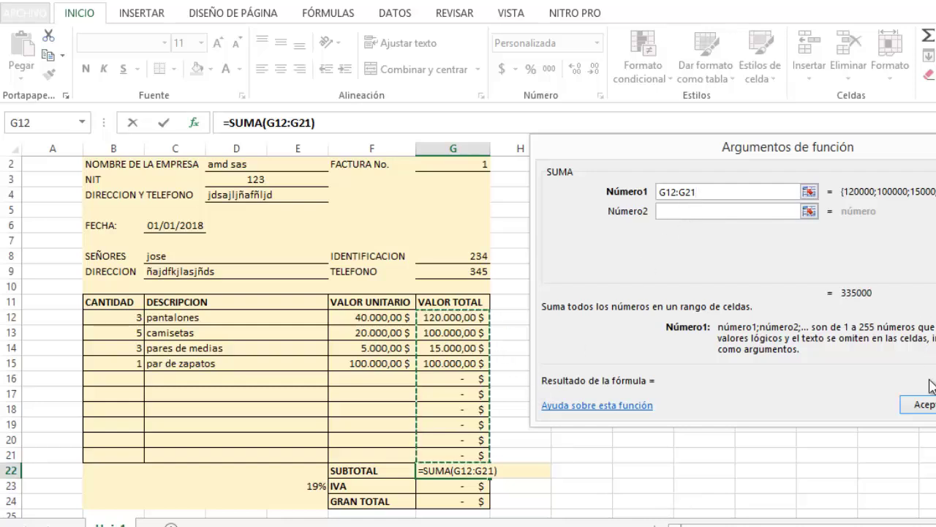
pyautogui.click(928, 404)
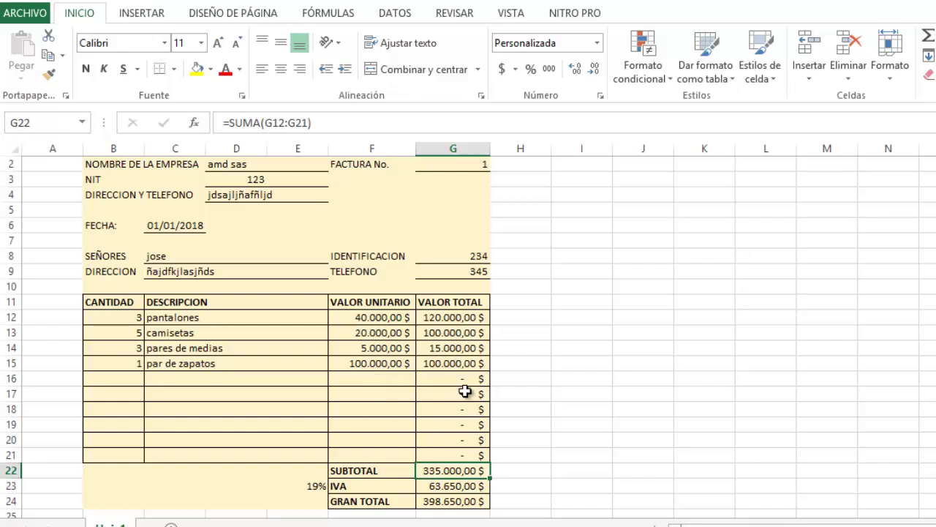
# Replace the IVA in G23 with =E23*G22, giving 63.650,00 $.
pyautogui.click(431, 489)
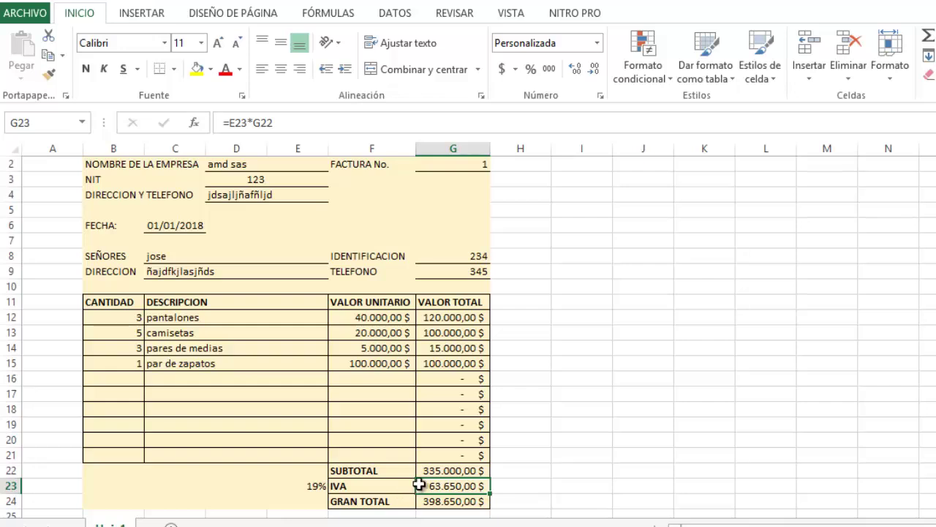
pyautogui.press('Delete')
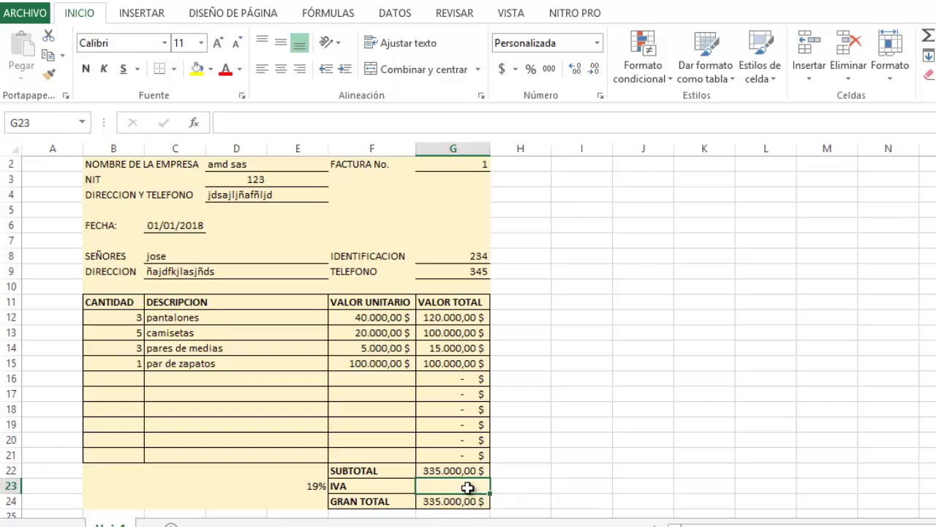
pyautogui.write('=')
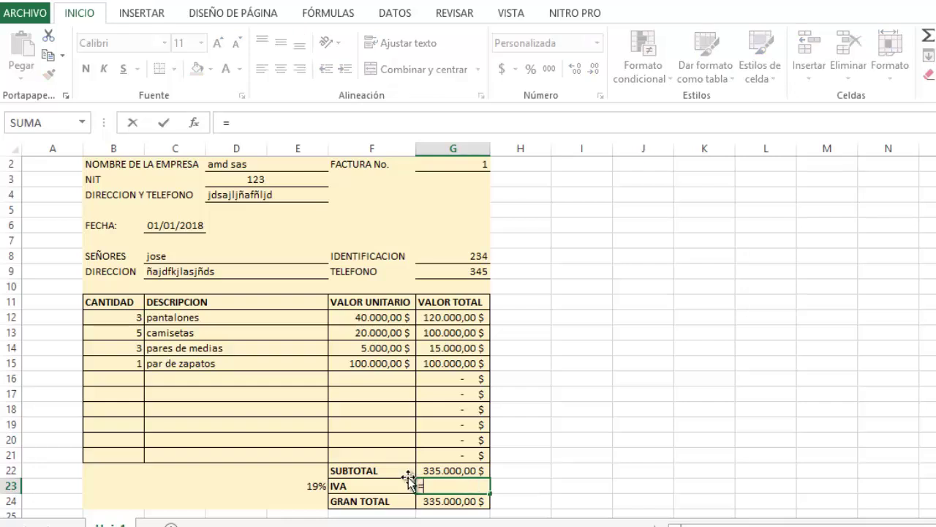
pyautogui.click(308, 487)
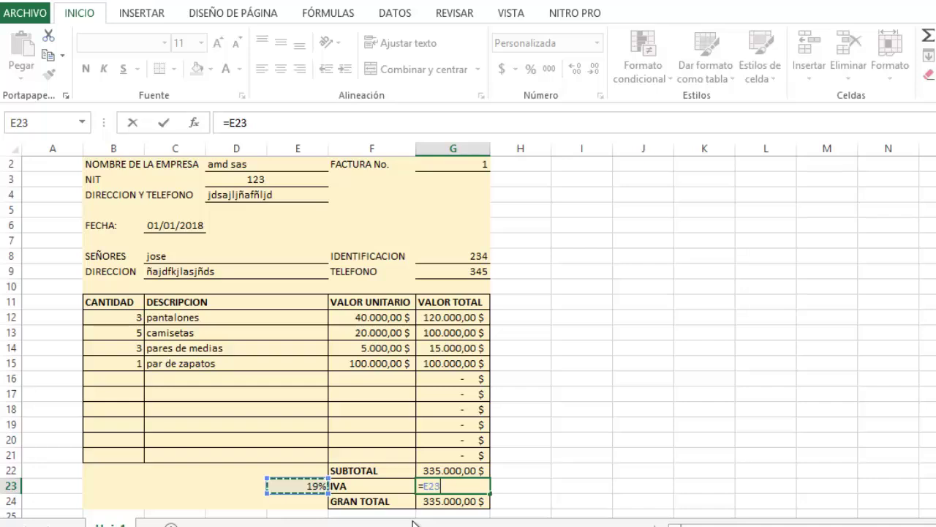
pyautogui.write('*')
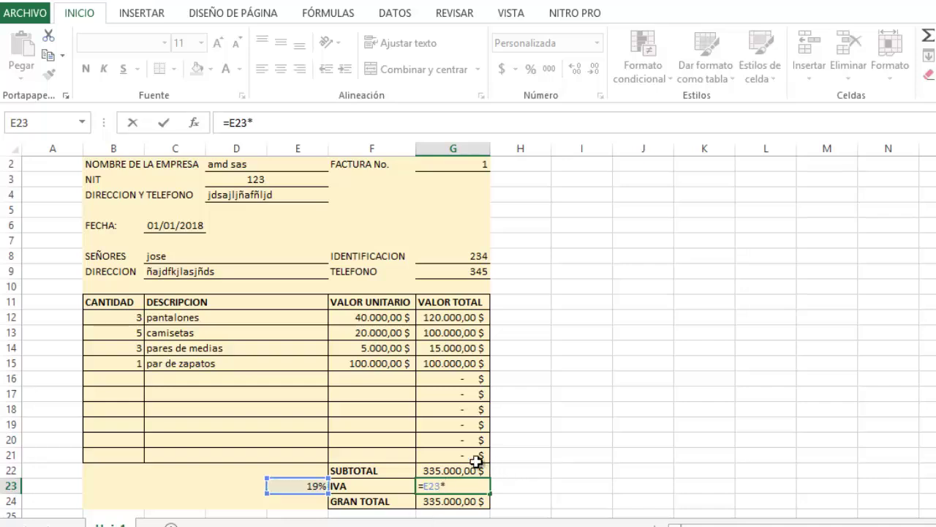
pyautogui.click(469, 467)
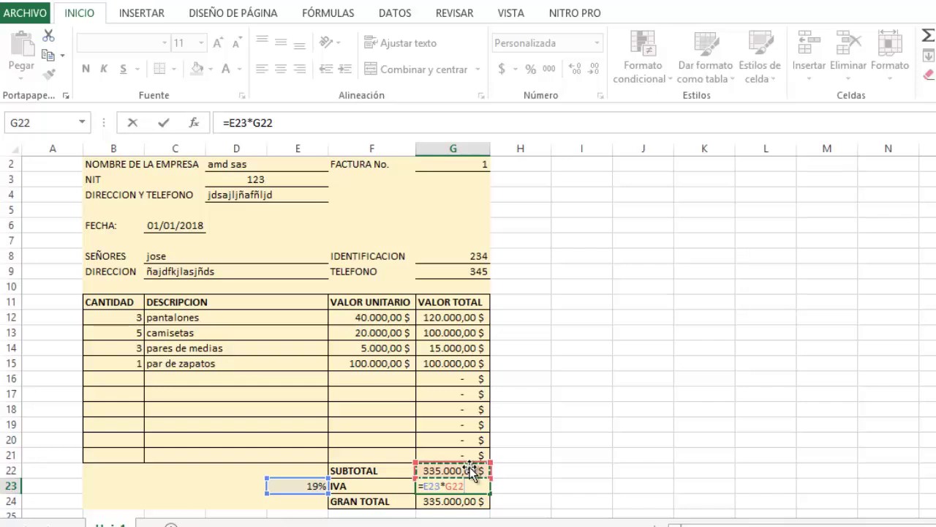
pyautogui.press('Return')
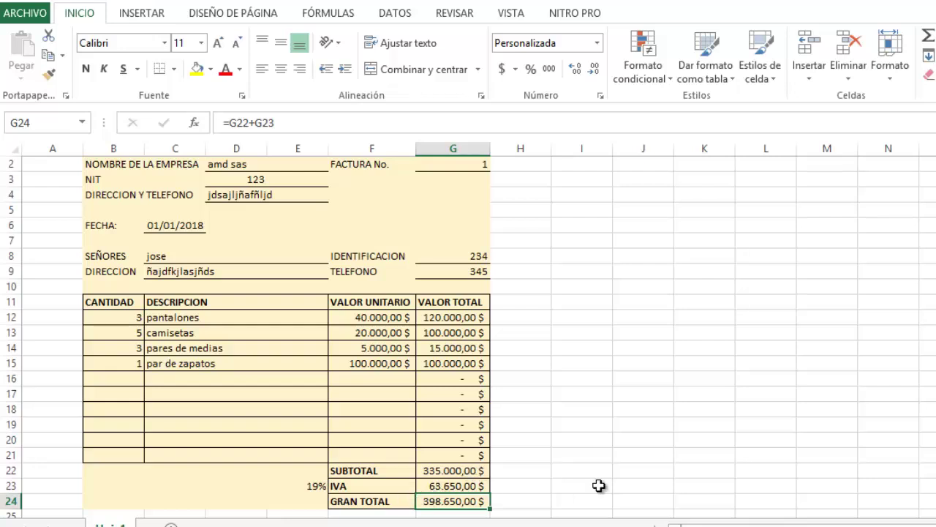
# Replace GRAN TOTAL in G24 with =G22+G23, giving 398.650,00 $.
pyautogui.scroll(-1, 550, 403)
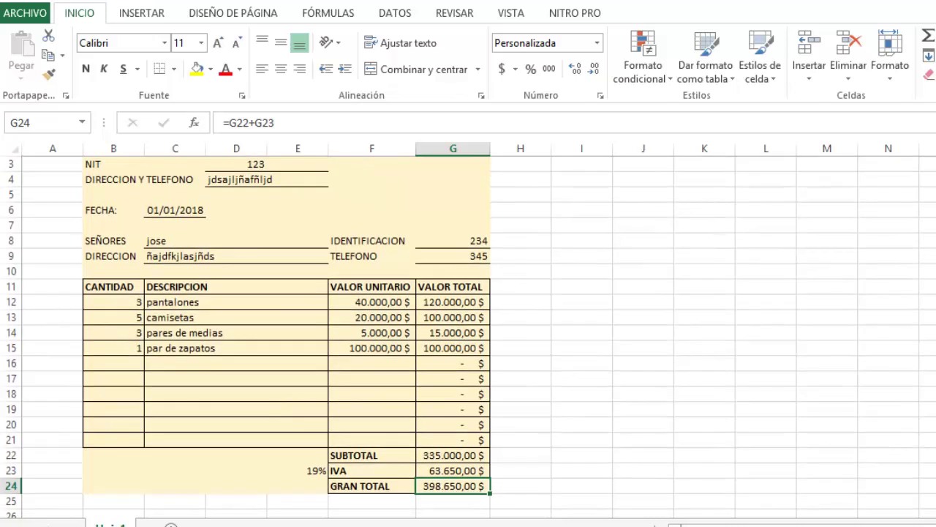
pyautogui.press('Delete')
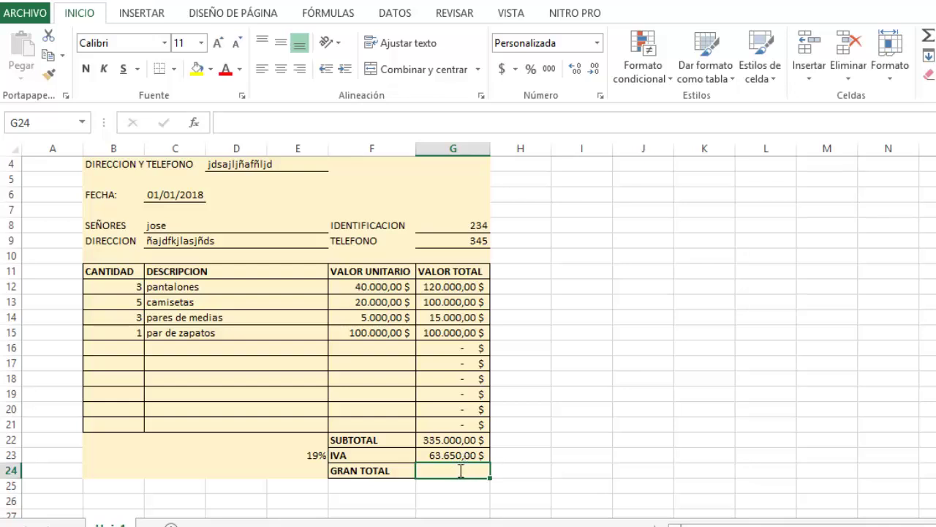
pyautogui.write('=')
pyautogui.click(458, 440)
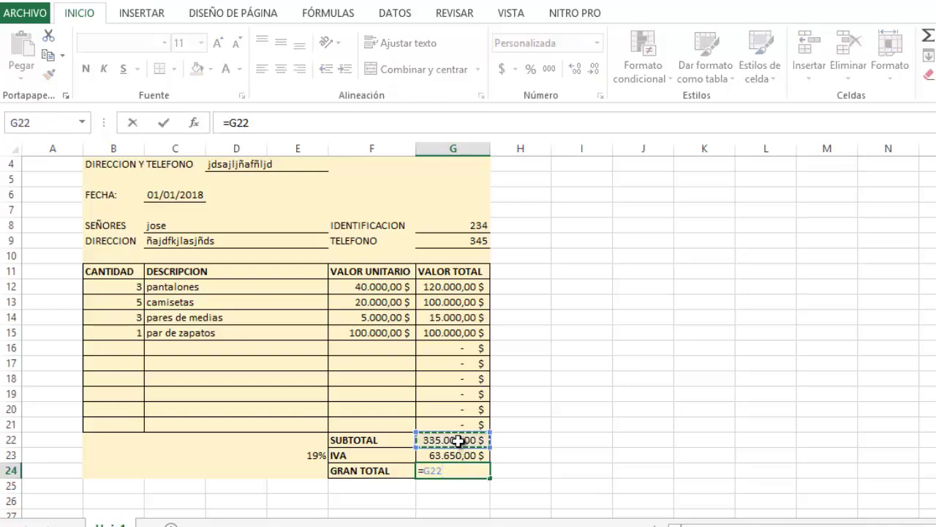
pyautogui.write('+')
pyautogui.click(457, 455)
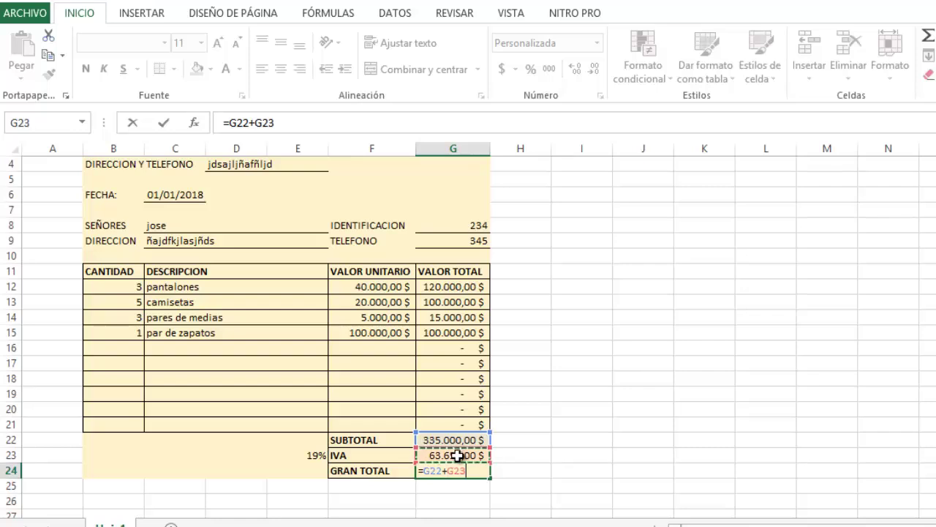
pyautogui.press('Return')
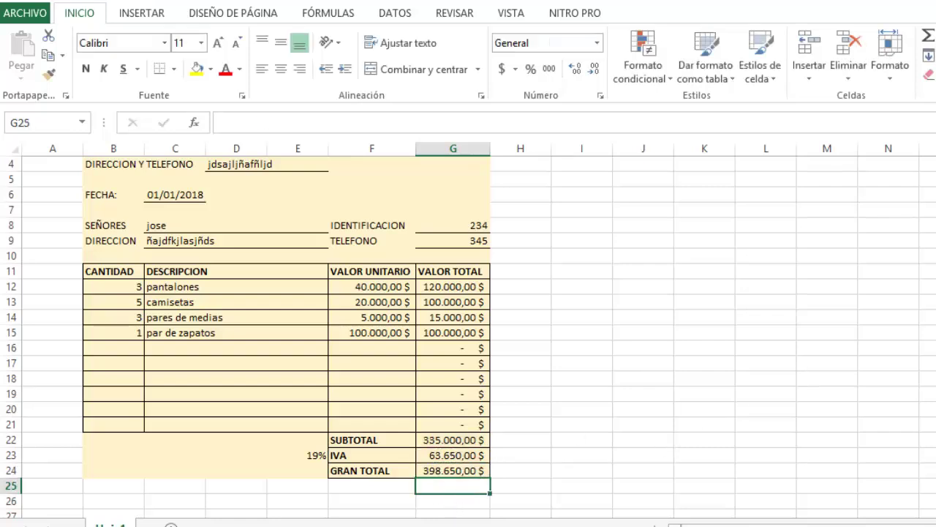
pyautogui.scroll(2, 468, 337)
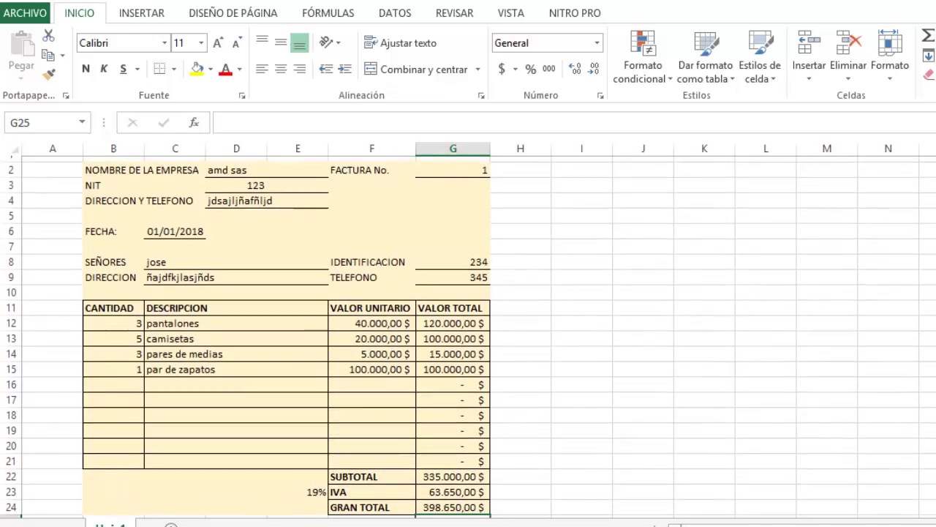
pyautogui.scroll(1, 468, 337)
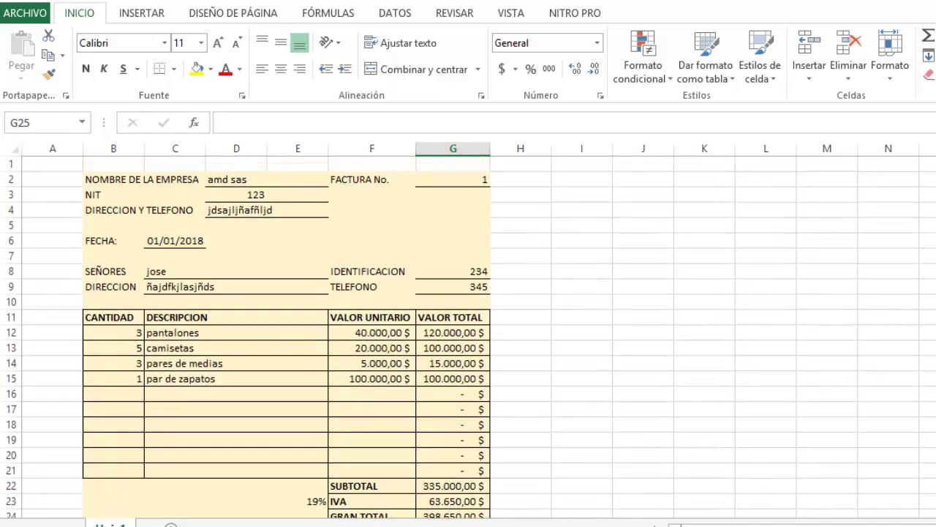
pyautogui.scroll(-2, 469, 337)
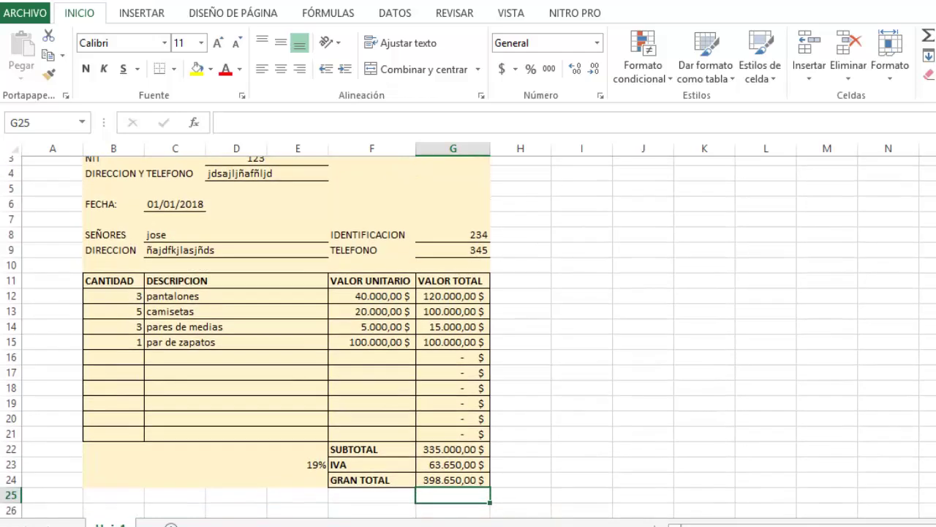
pyautogui.scroll(1, 468, 336)
pyautogui.scroll(1, 468, 336)
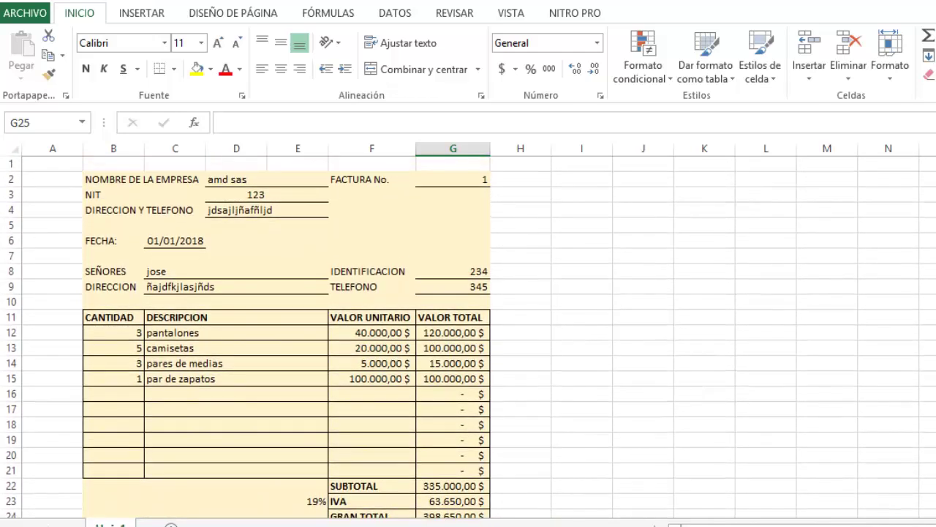
pyautogui.scroll(-1, 468, 336)
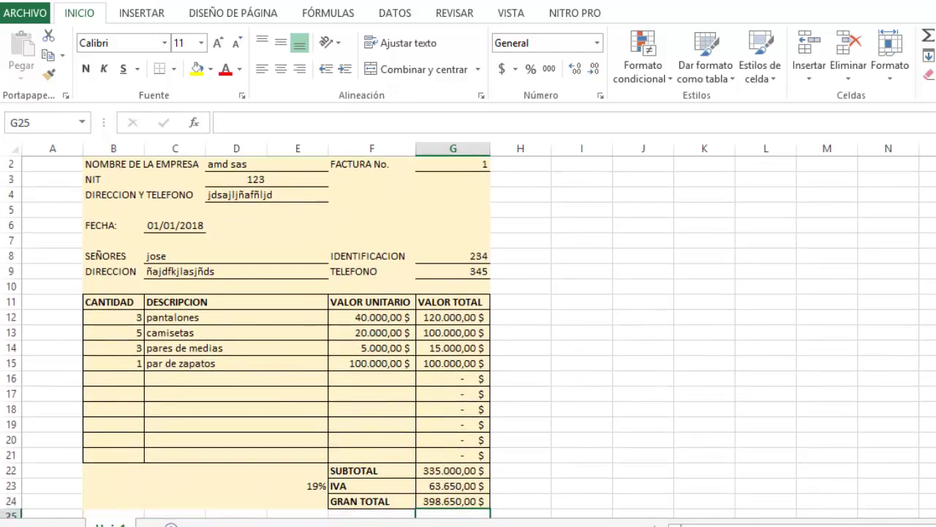
pyautogui.scroll(1, 469, 336)
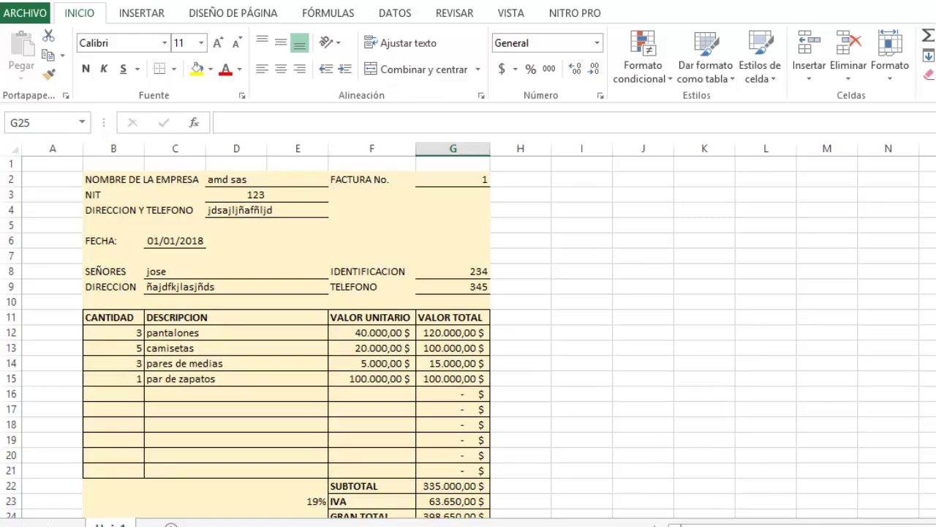